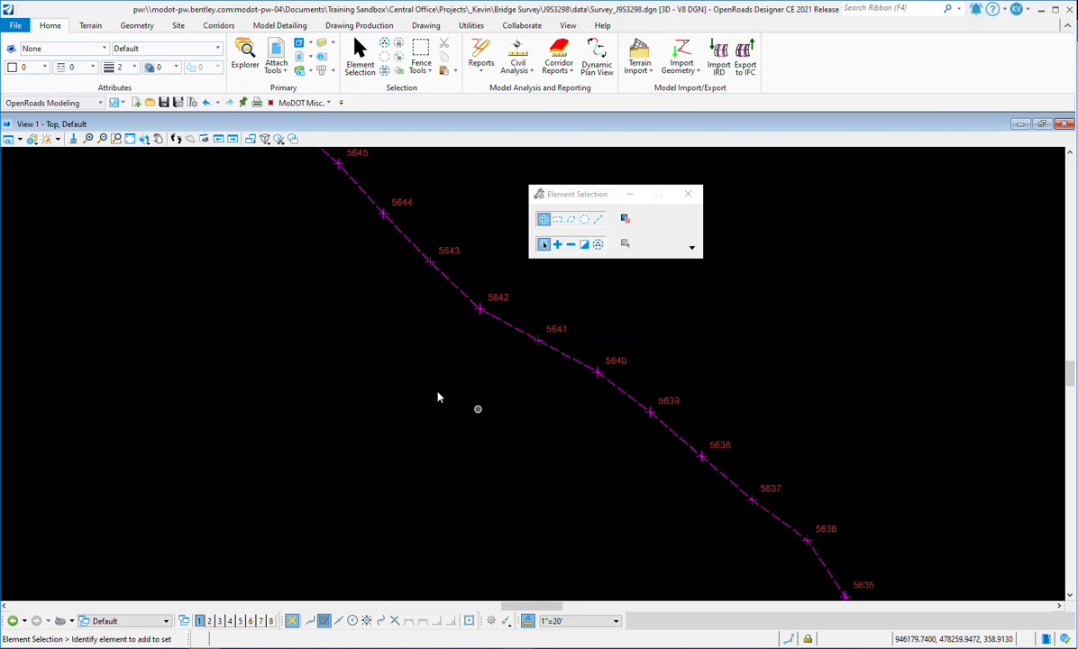
{"action": "scroll", "coordinate": [597, 373], "scroll_direction": "down", "scroll_amount": 5}
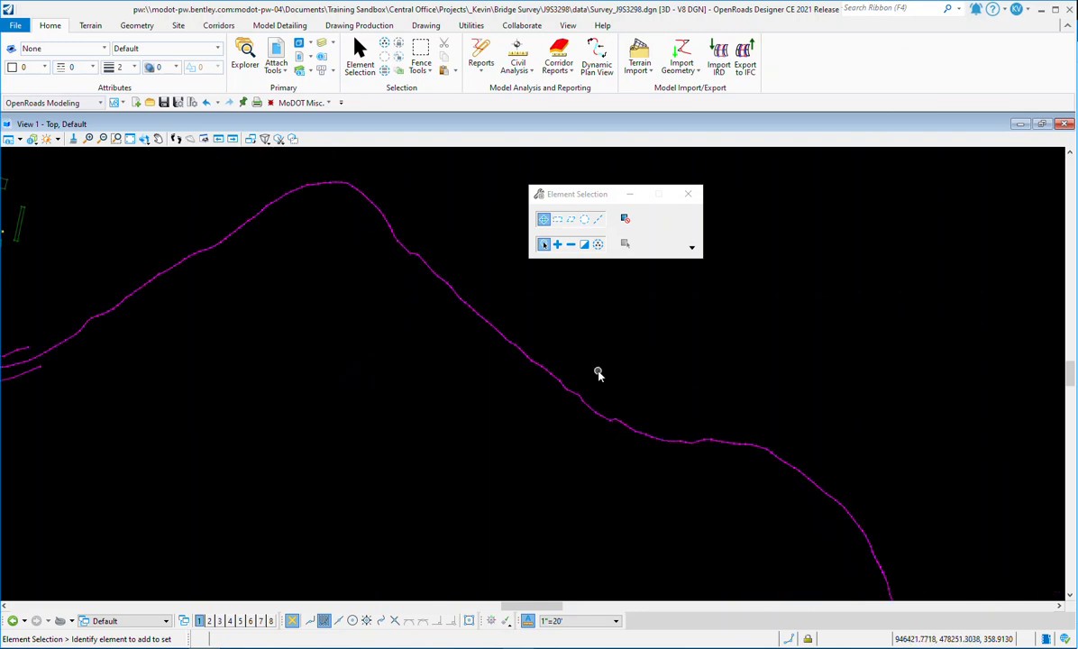
Step: Inspect the survey linear feature and its point labels by zooming along the alignment and selecting it
{"action": "scroll", "coordinate": [503, 367], "scroll_direction": "up", "scroll_amount": 5}
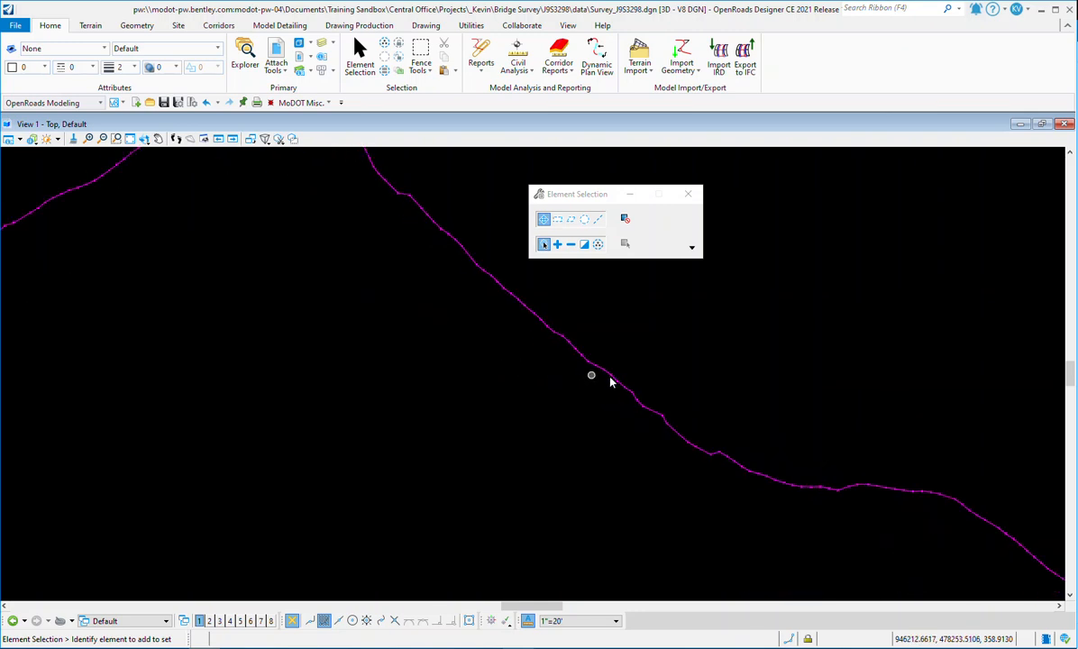
{"action": "scroll", "coordinate": [597, 368], "scroll_direction": "up", "scroll_amount": 2}
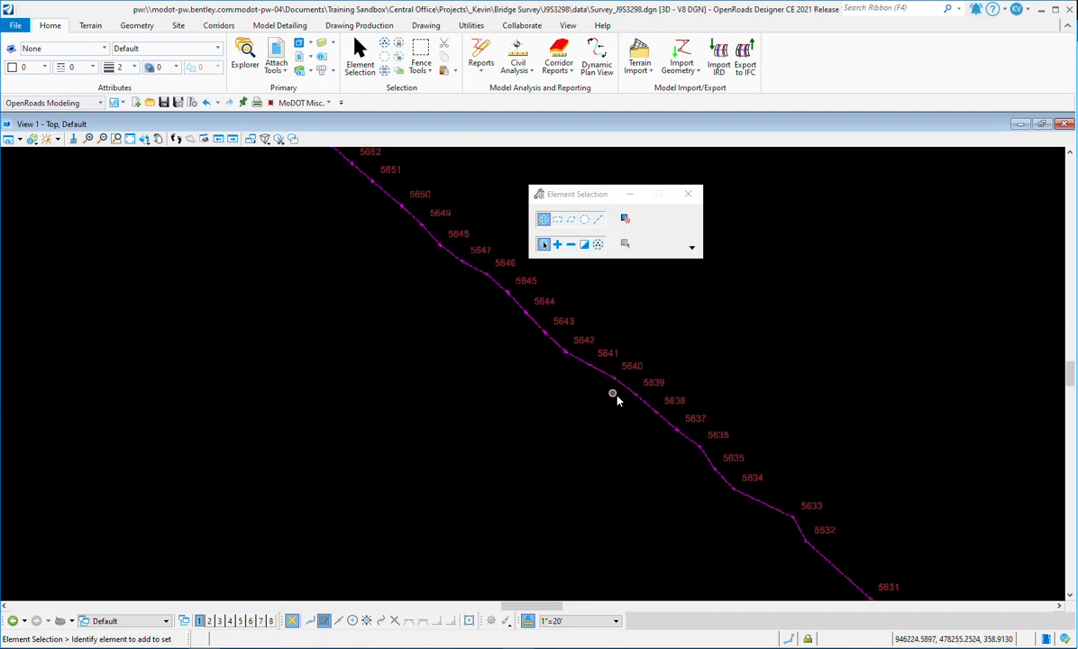
{"action": "scroll", "coordinate": [550, 350], "scroll_direction": "up", "scroll_amount": 2}
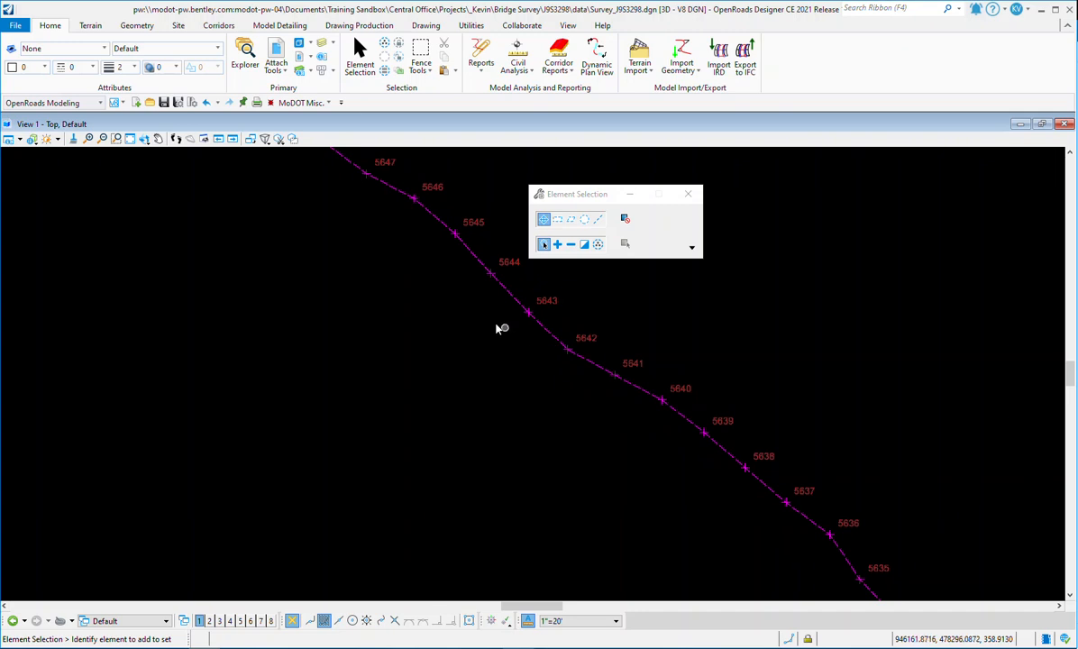
{"action": "scroll", "coordinate": [239, 368], "scroll_direction": "down", "scroll_amount": 2}
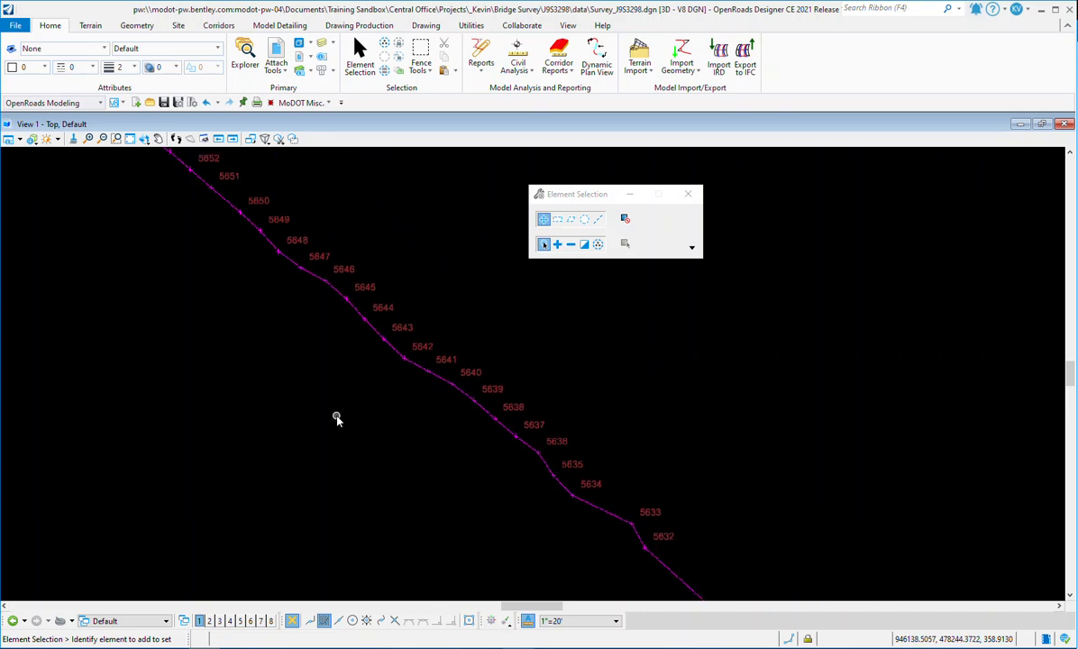
{"action": "scroll", "coordinate": [384, 380], "scroll_direction": "up", "scroll_amount": 4}
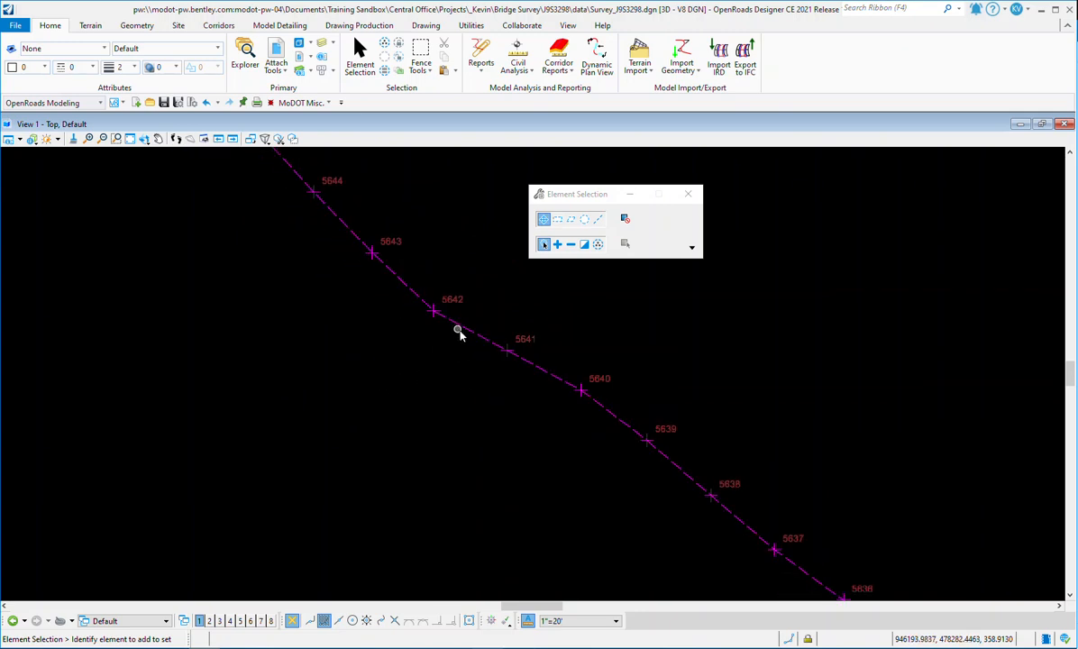
{"action": "left_click", "coordinate": [458, 332]}
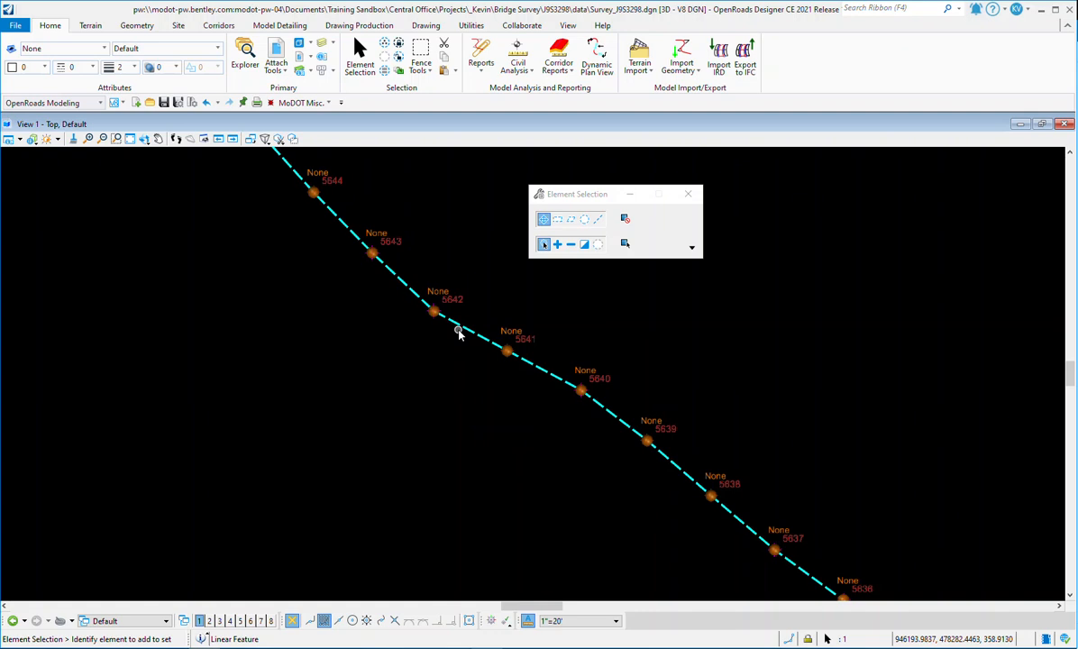
{"action": "mouse_move", "coordinate": [457, 328]}
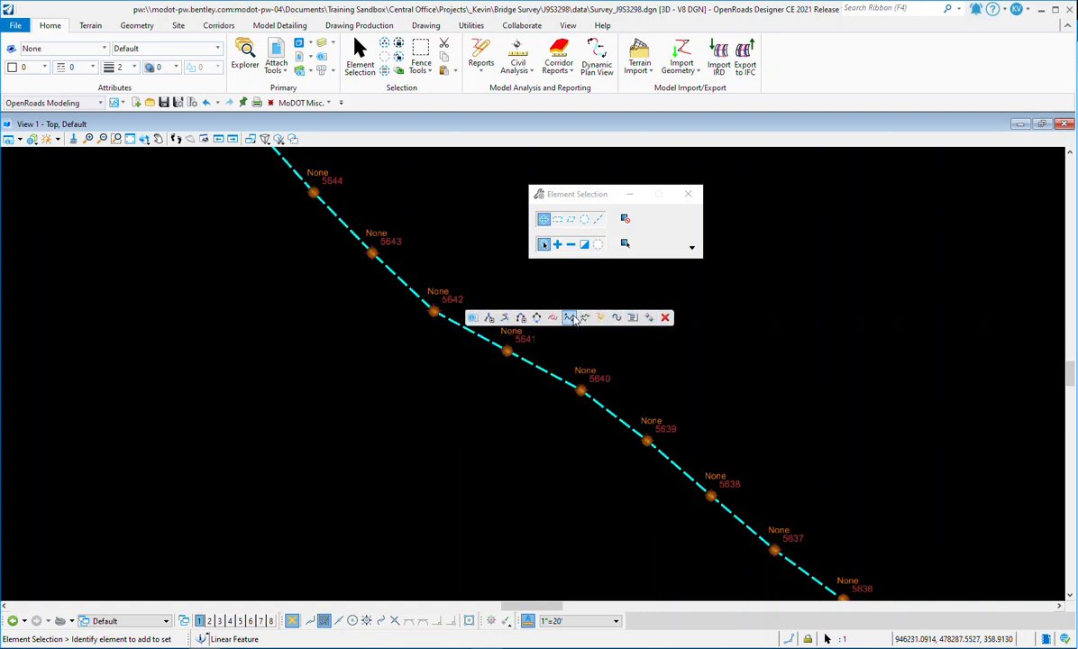
{"action": "left_click", "coordinate": [679, 336]}
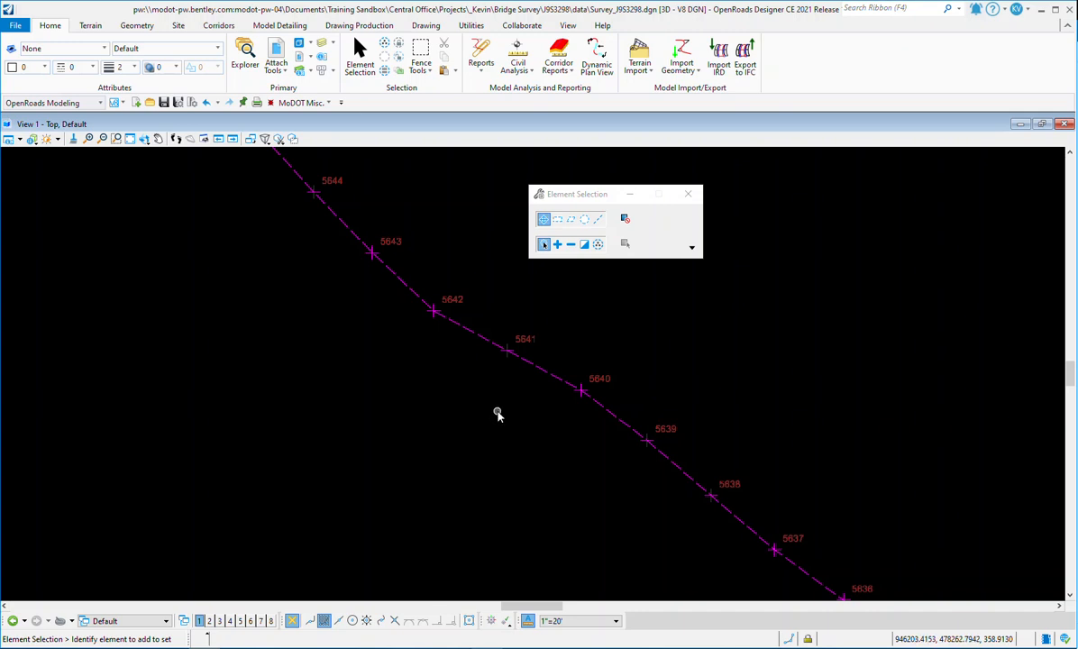
Step: Inspect the line string in the Survey Graphics J9S3298 file by zooming along it and selecting it
{"action": "scroll", "coordinate": [579, 386], "scroll_direction": "down", "scroll_amount": 5}
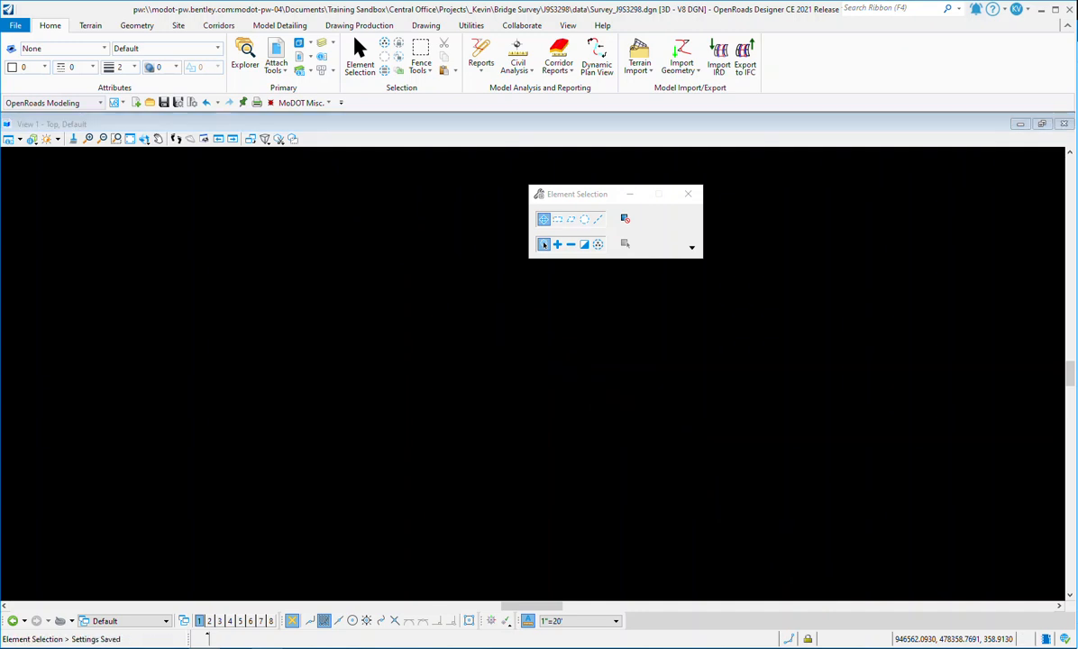
{"action": "left_click", "coordinate": [486, 327]}
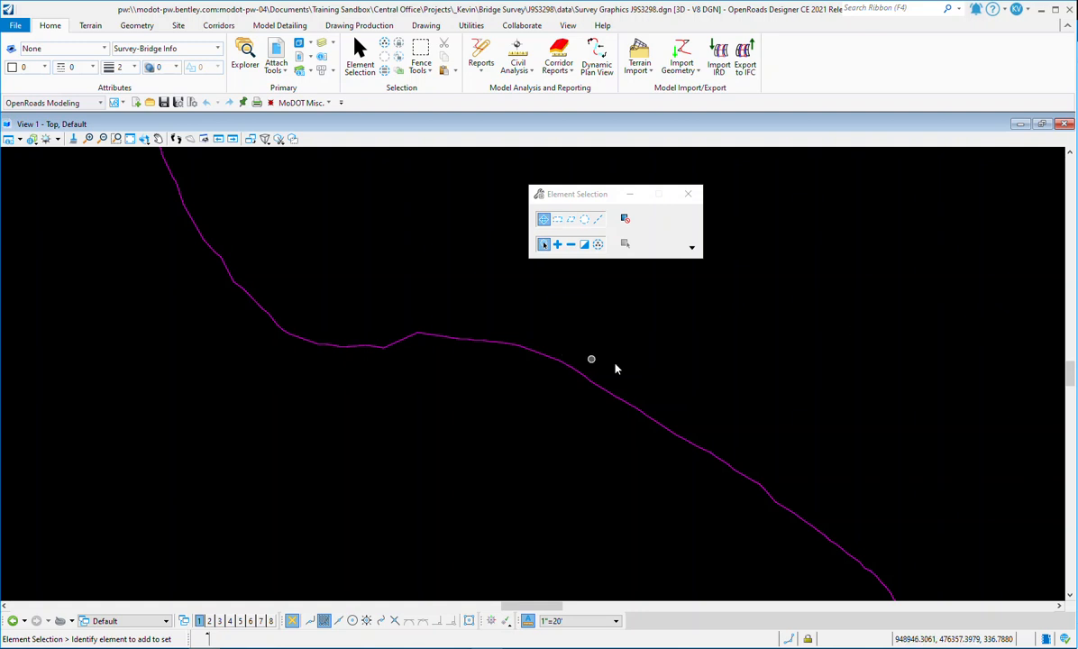
{"action": "scroll", "coordinate": [666, 369], "scroll_direction": "down", "scroll_amount": 4}
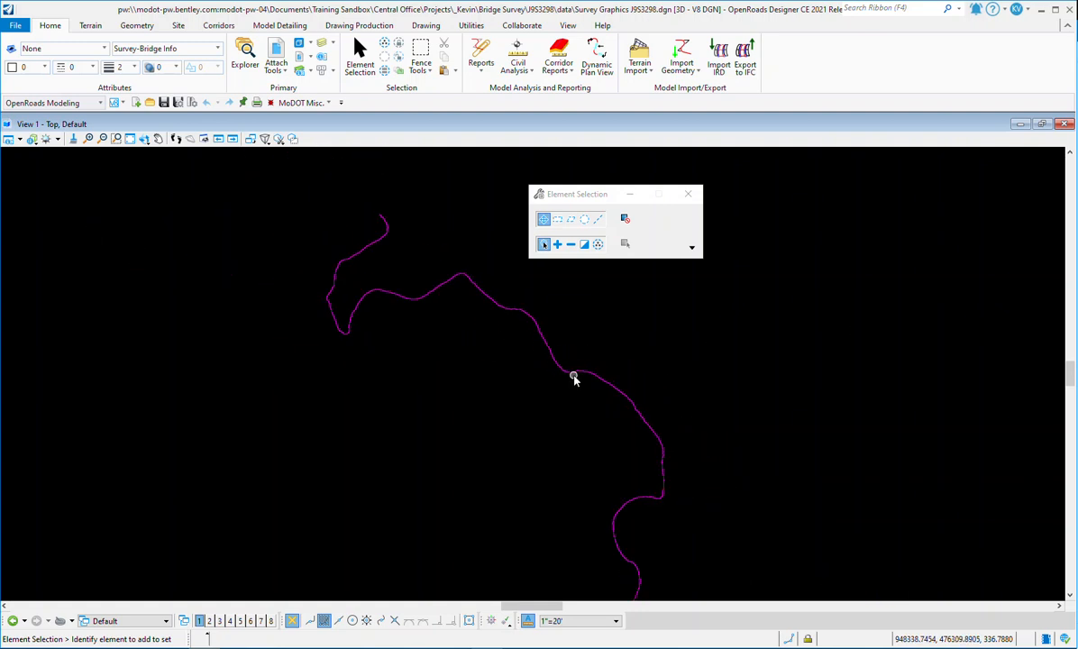
{"action": "scroll", "coordinate": [592, 392], "scroll_direction": "up", "scroll_amount": 3}
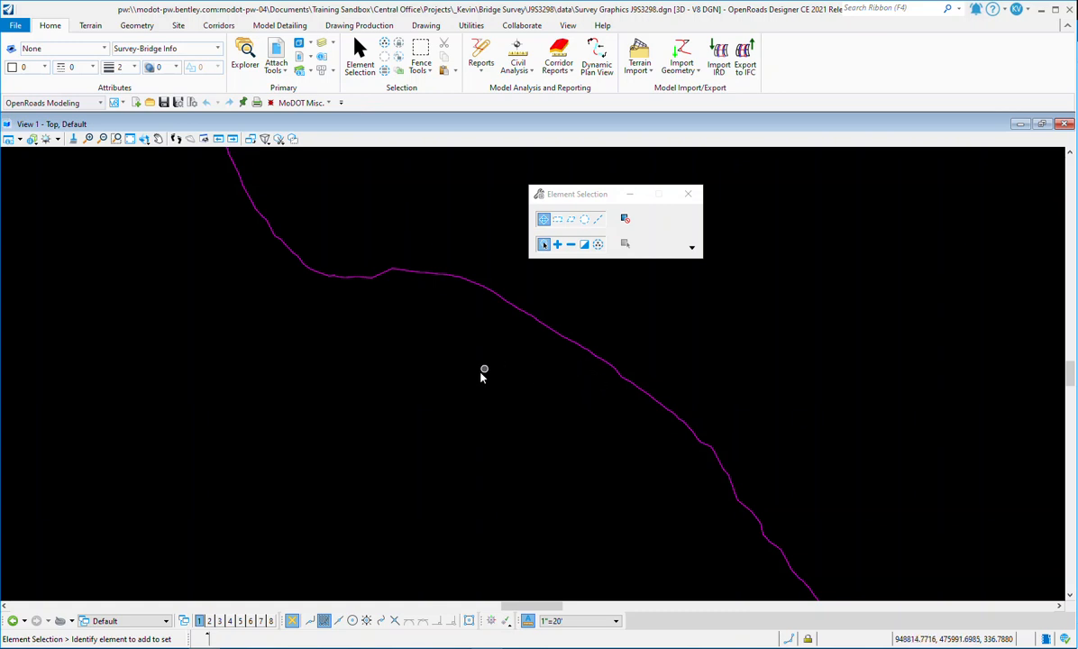
{"action": "scroll", "coordinate": [636, 402], "scroll_direction": "up", "scroll_amount": 2}
{"action": "scroll", "coordinate": [653, 399], "scroll_direction": "up", "scroll_amount": 2}
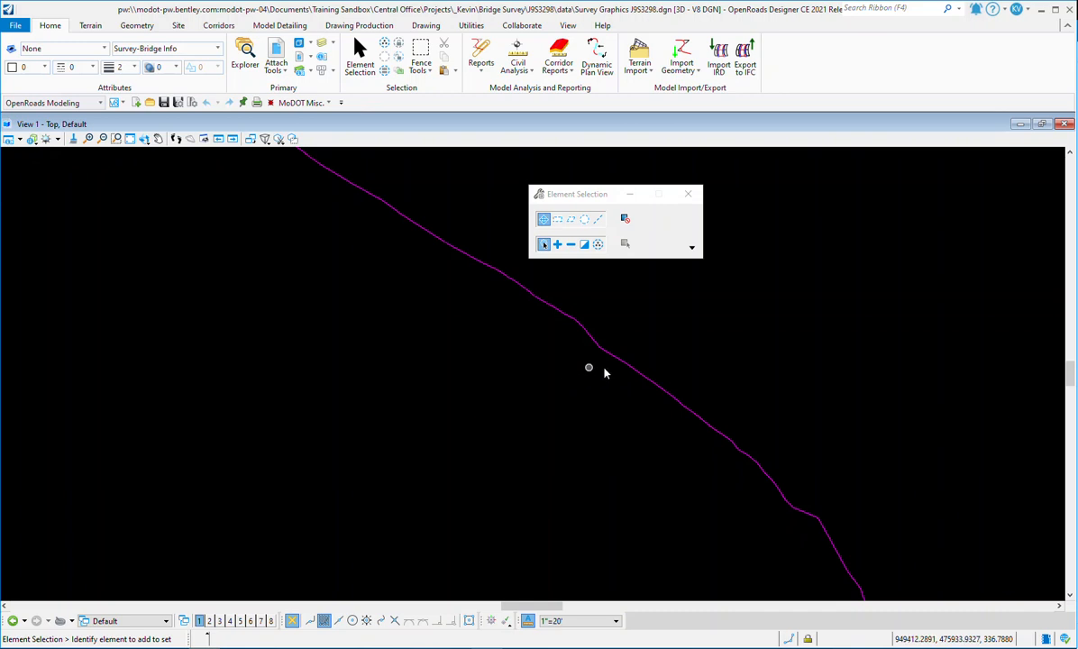
{"action": "scroll", "coordinate": [640, 377], "scroll_direction": "up", "scroll_amount": 3}
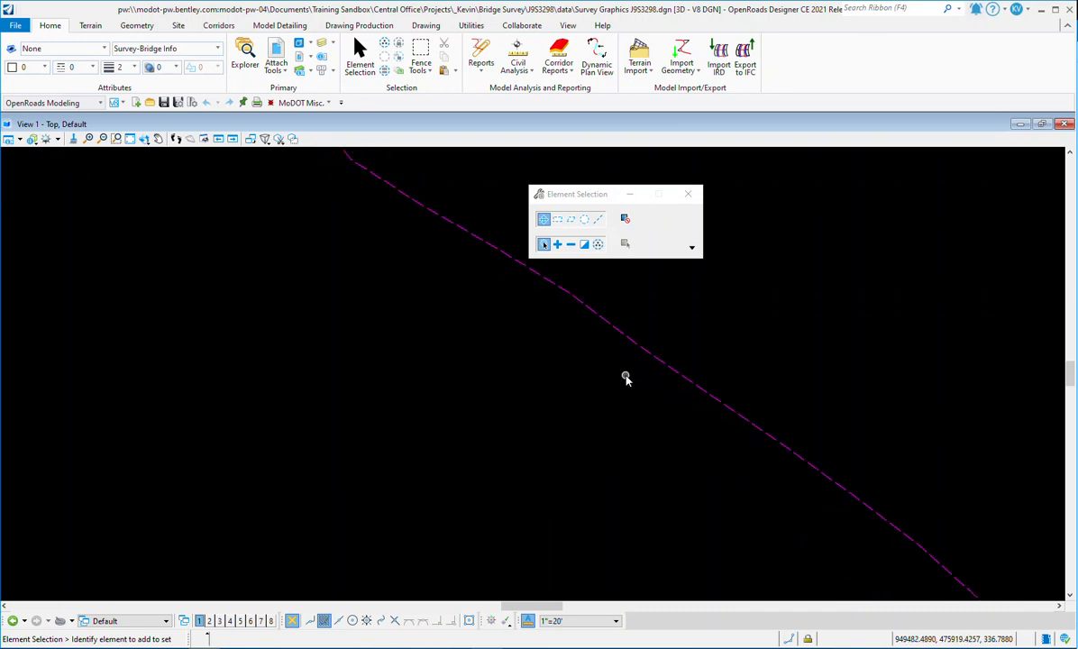
{"action": "scroll", "coordinate": [518, 362], "scroll_direction": "down", "scroll_amount": 1}
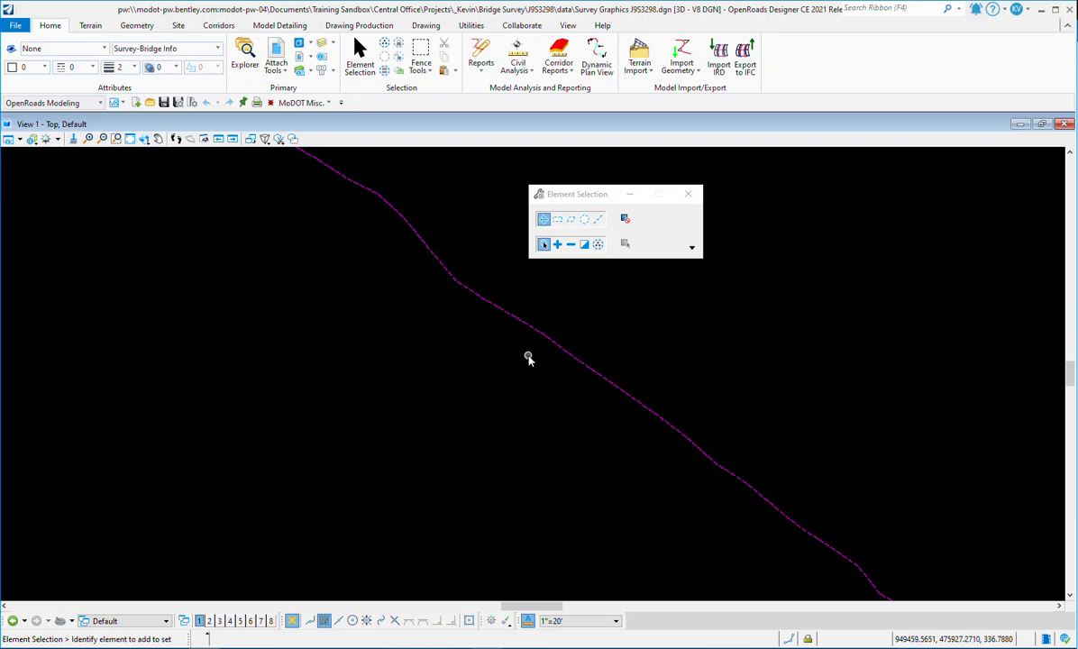
{"action": "scroll", "coordinate": [541, 359], "scroll_direction": "up", "scroll_amount": 2}
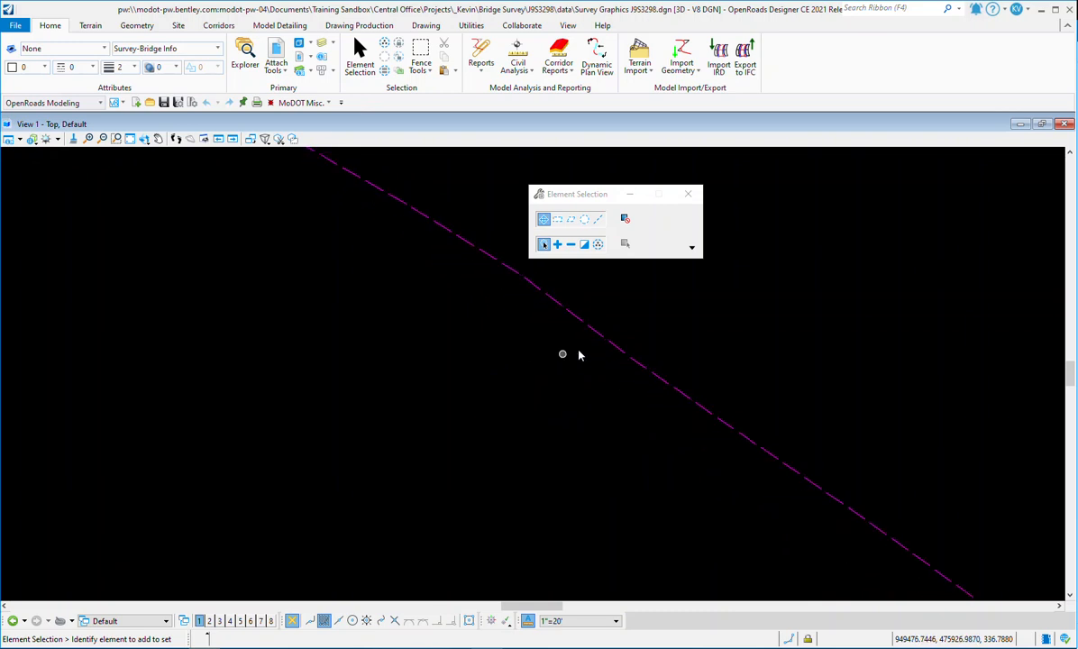
{"action": "left_click", "coordinate": [602, 338]}
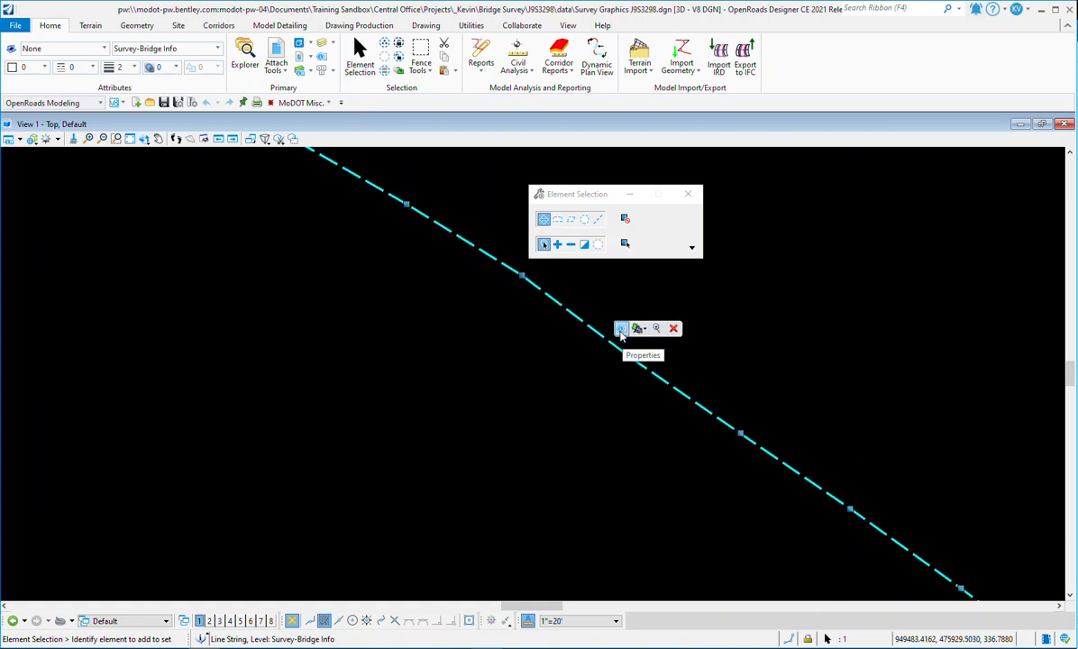
{"action": "left_click", "coordinate": [567, 356]}
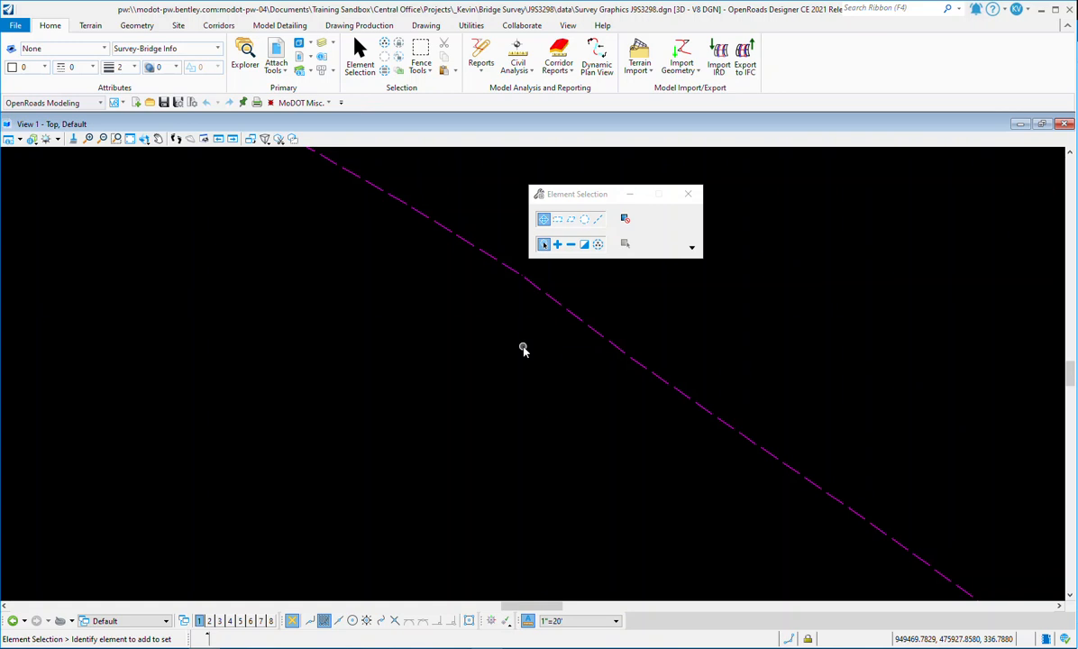
Step: Create a new file without a wizard from the MoDOT_Roadway_Seed_2D seed, named 2D-Survey Graphics.dgn
{"action": "left_click", "coordinate": [6, 26]}
{"action": "left_click", "coordinate": [25, 50]}
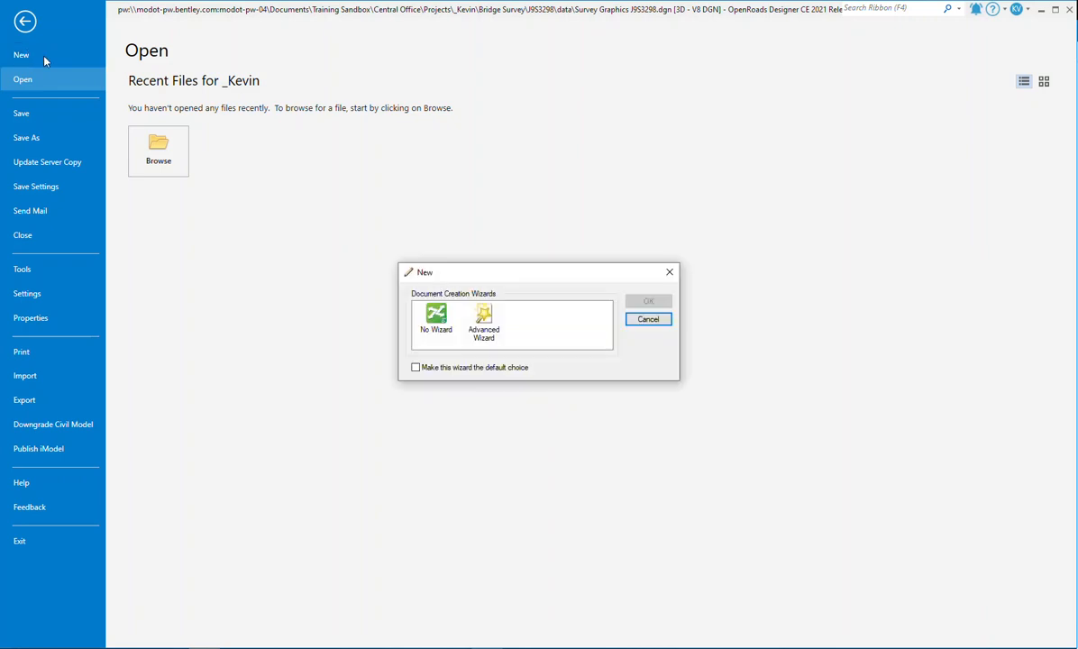
{"action": "left_click", "coordinate": [440, 323]}
{"action": "left_click", "coordinate": [648, 301]}
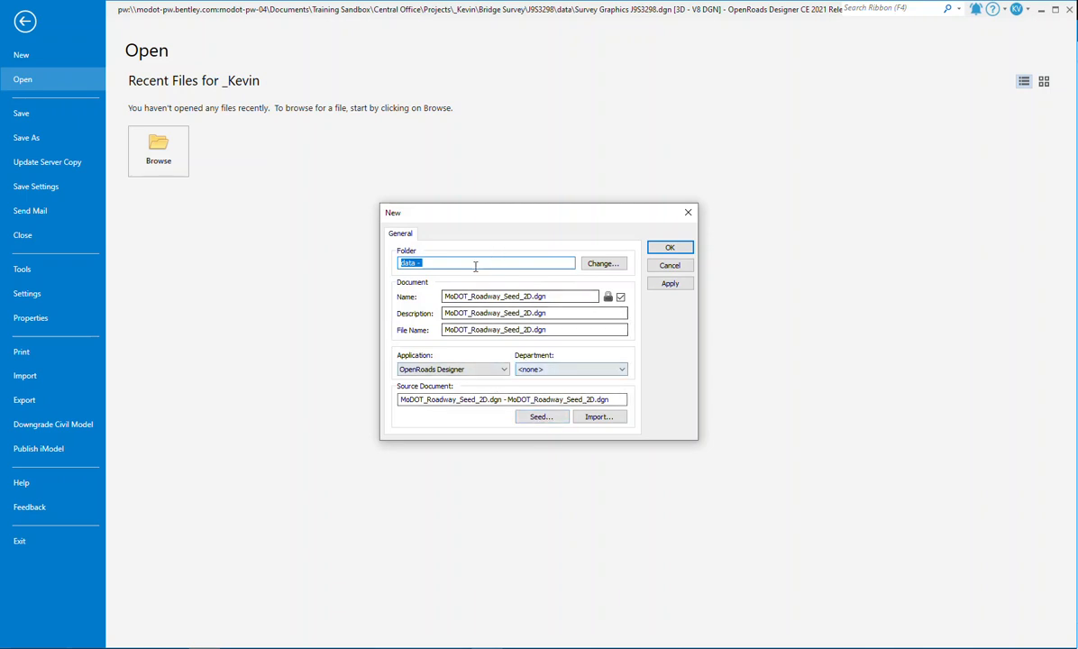
{"action": "left_click_drag", "start_coordinate": [520, 296], "coordinate": [419, 288]}
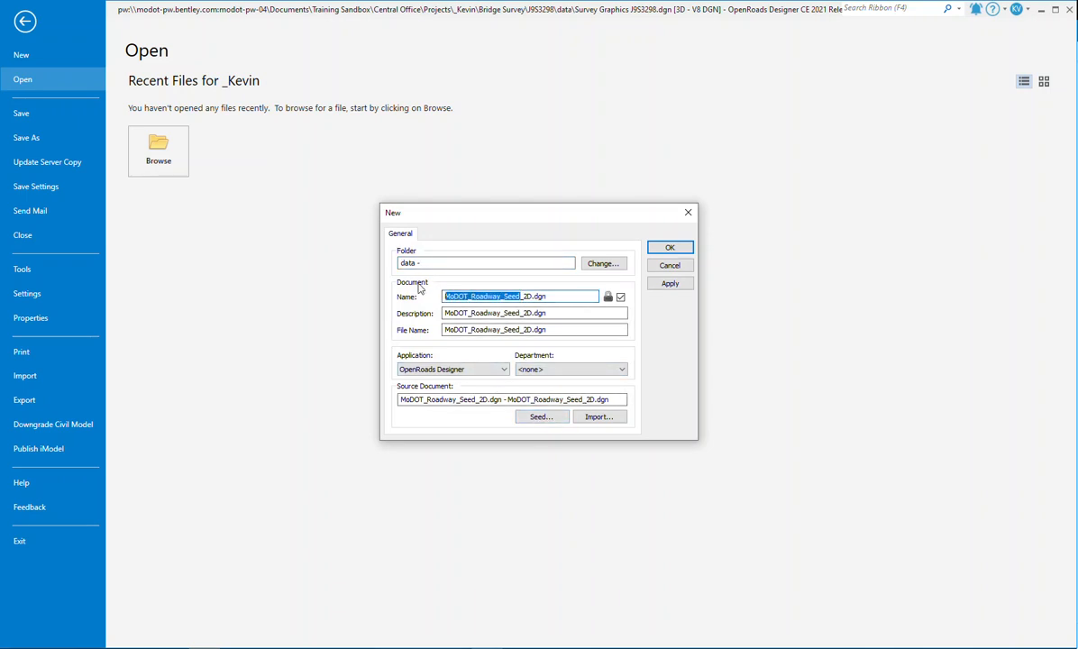
{"action": "key", "text": "Delete"}
{"action": "key", "text": "Delete"}
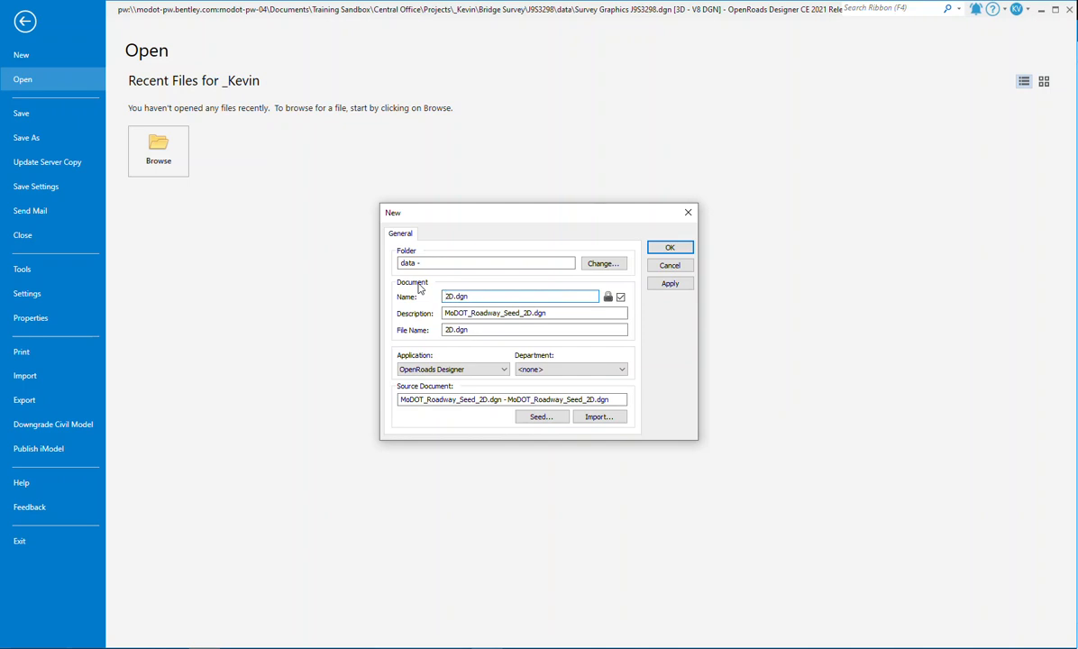
{"action": "type", "text": "-Survey Graphics"}
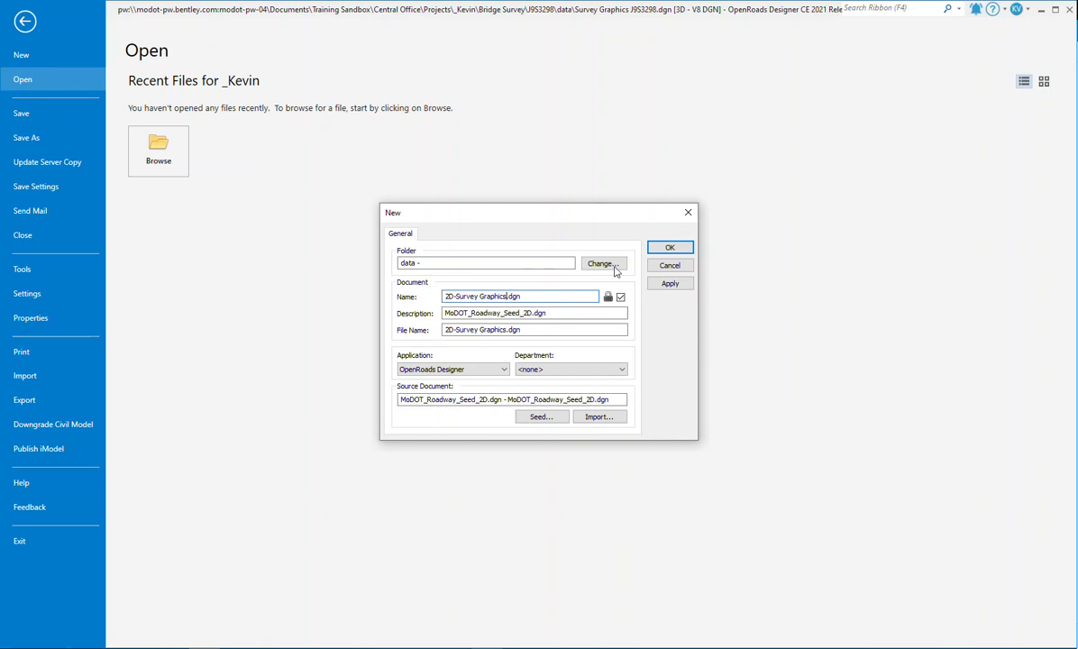
{"action": "left_click", "coordinate": [664, 248]}
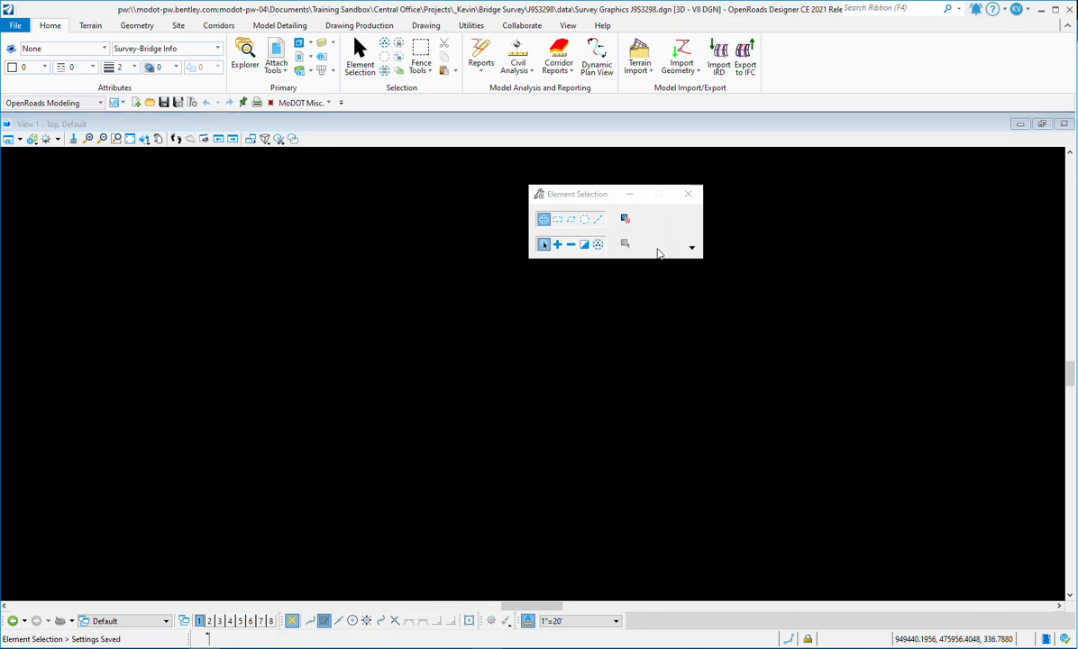
Step: Attach Survey Graphics J9S3298.dgn as a reference to the new 2D file with Coincident - World orientation
{"action": "left_click", "coordinate": [421, 426]}
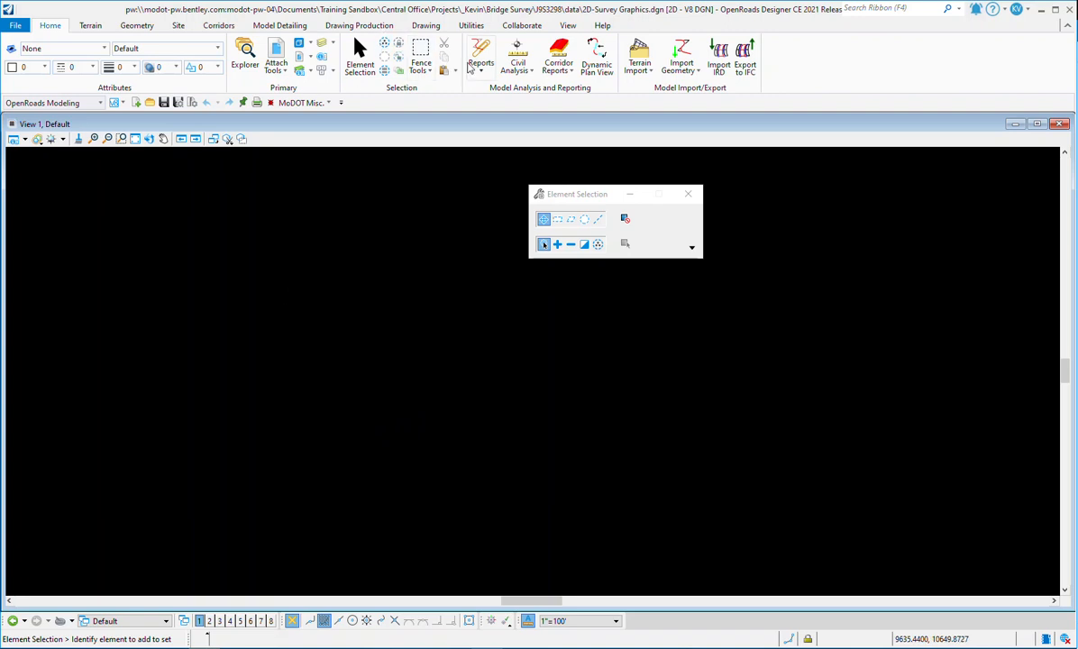
{"action": "left_click_drag", "start_coordinate": [575, 195], "coordinate": [112, 181]}
{"action": "left_click", "coordinate": [274, 49]}
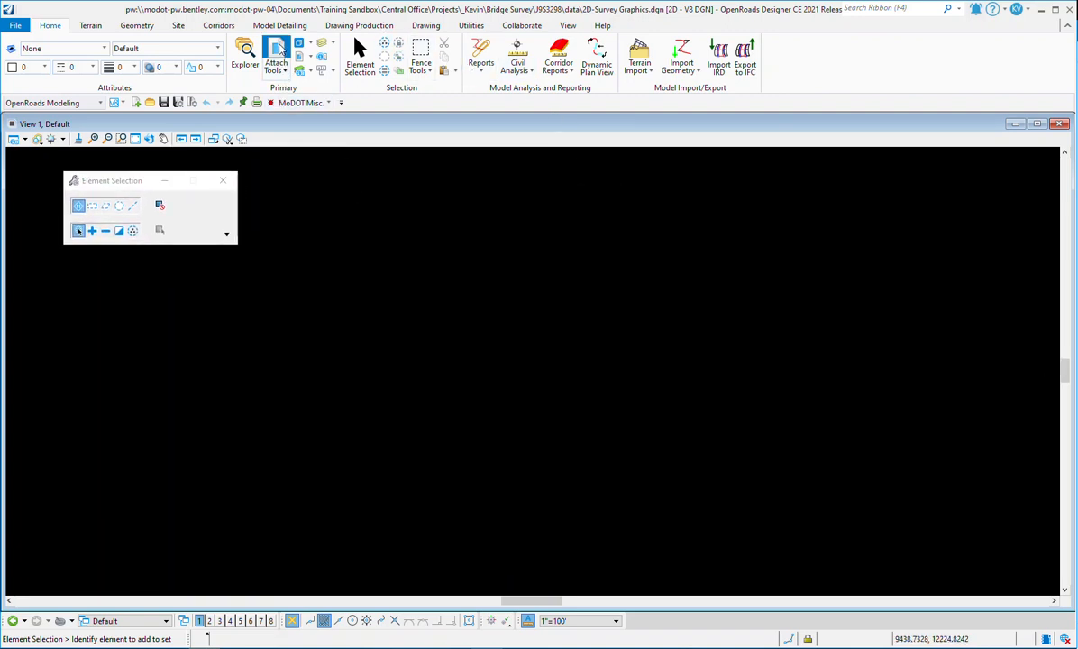
{"action": "left_click_drag", "start_coordinate": [456, 283], "coordinate": [483, 197]}
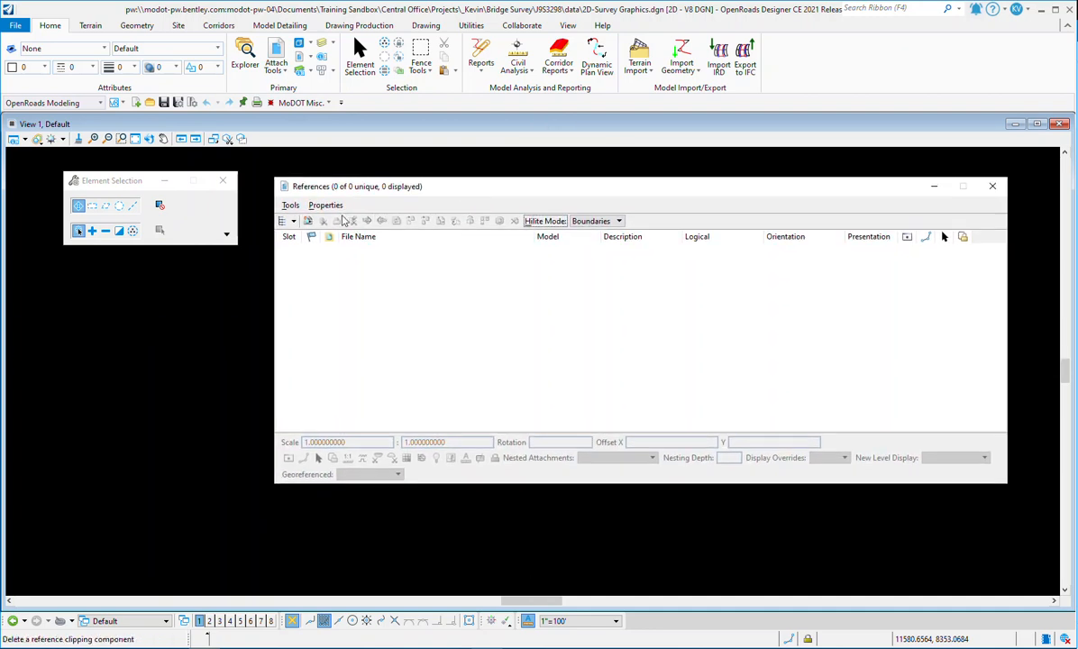
{"action": "left_click", "coordinate": [290, 205]}
{"action": "left_click", "coordinate": [303, 221]}
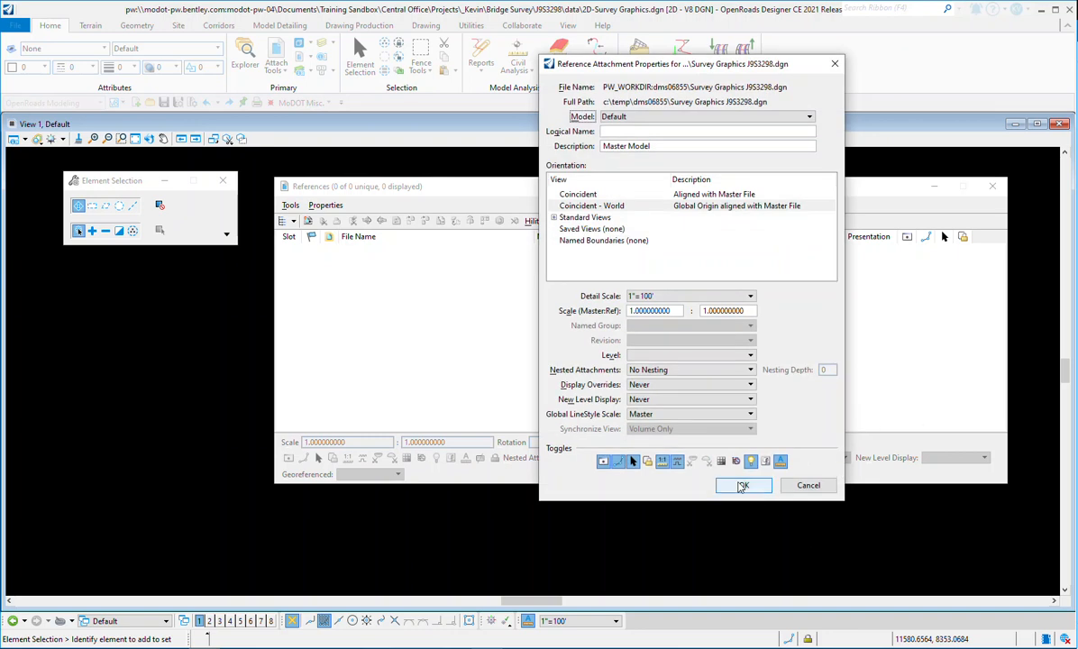
{"action": "left_click", "coordinate": [742, 486]}
Step: Fit the view to show the attached reference and zoom along its line
{"action": "mouse_move", "coordinate": [883, 193]}
{"action": "left_mouse_down"}
{"action": "mouse_move", "coordinate": [873, 196]}
{"action": "mouse_move", "coordinate": [937, 491]}
{"action": "mouse_move", "coordinate": [539, 588]}
{"action": "left_mouse_up"}
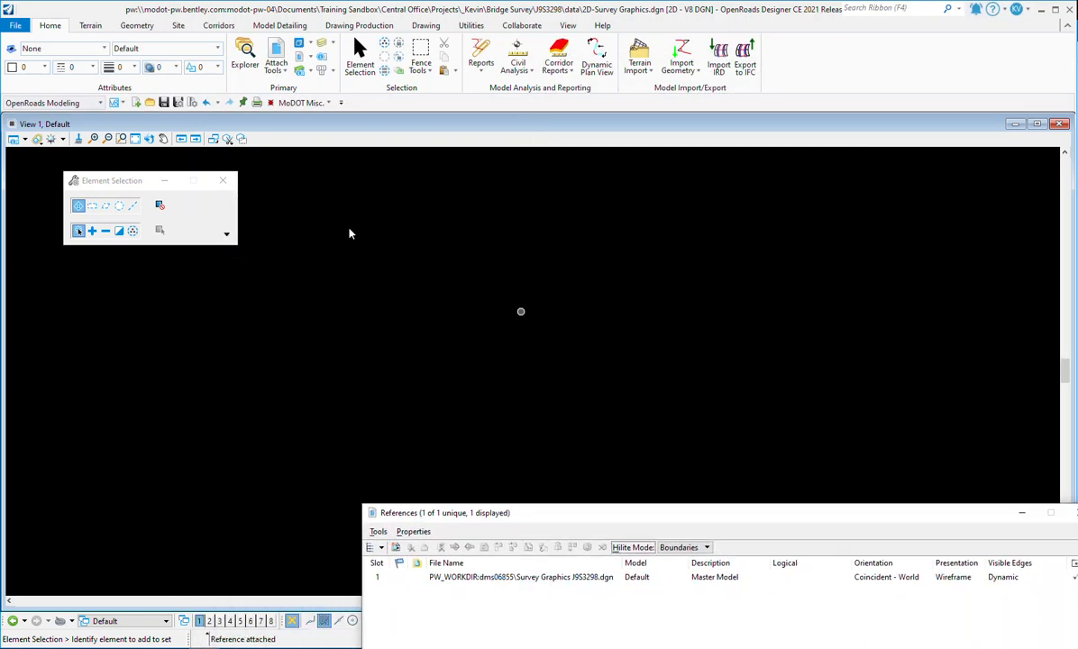
{"action": "left_click", "coordinate": [135, 139]}
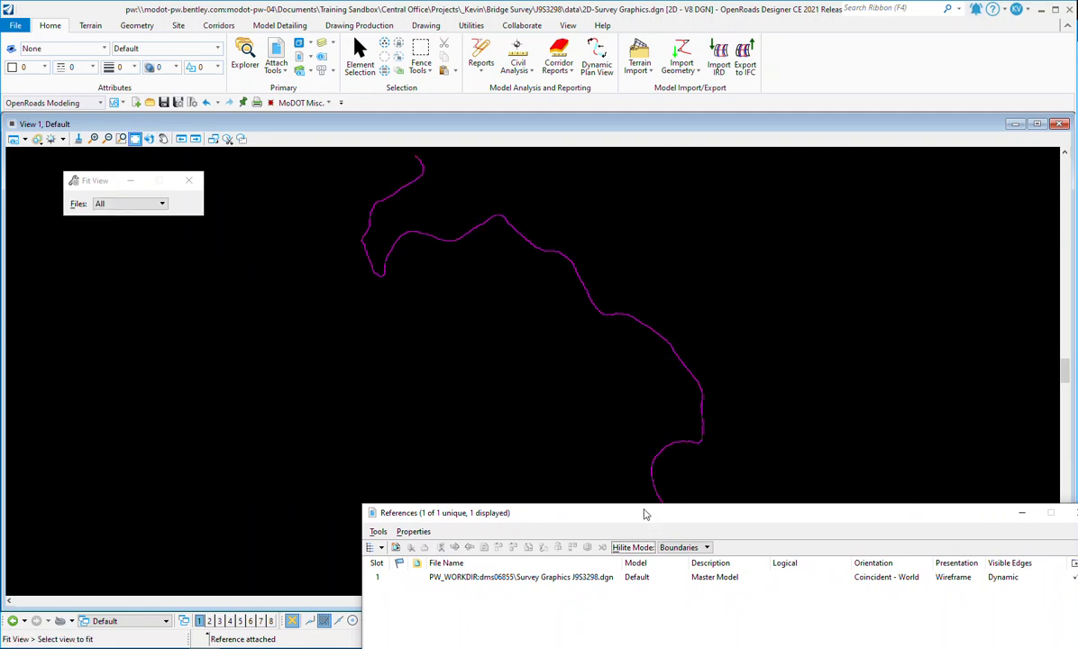
{"action": "scroll", "coordinate": [621, 320], "scroll_direction": "up", "scroll_amount": 4}
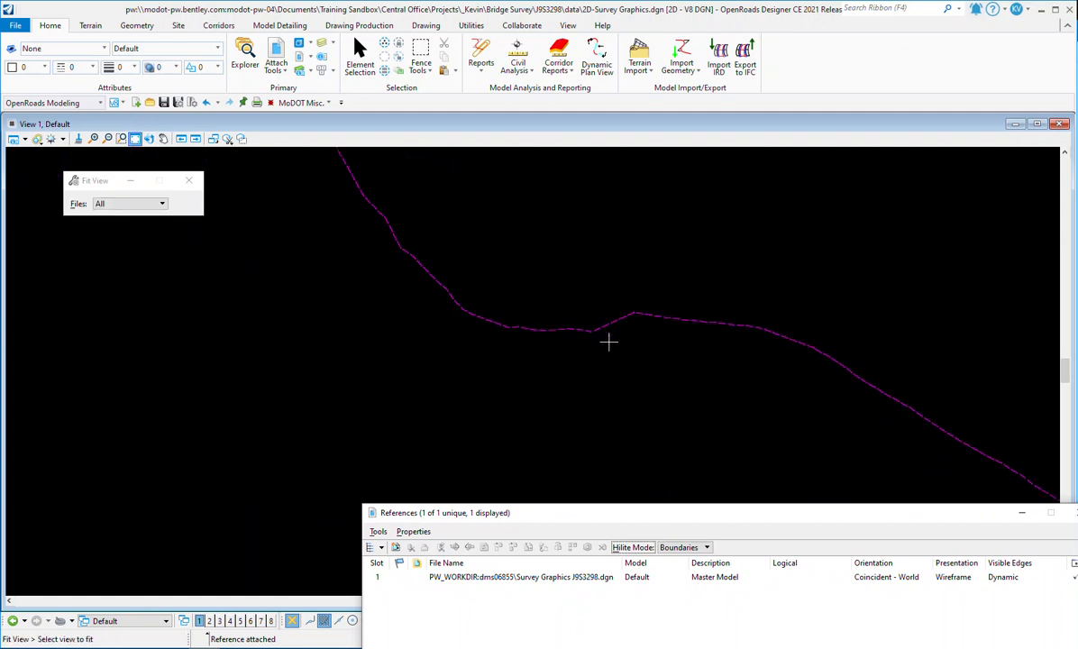
{"action": "scroll", "coordinate": [608, 327], "scroll_direction": "down", "scroll_amount": 2}
{"action": "scroll", "coordinate": [510, 215], "scroll_direction": "up", "scroll_amount": 4}
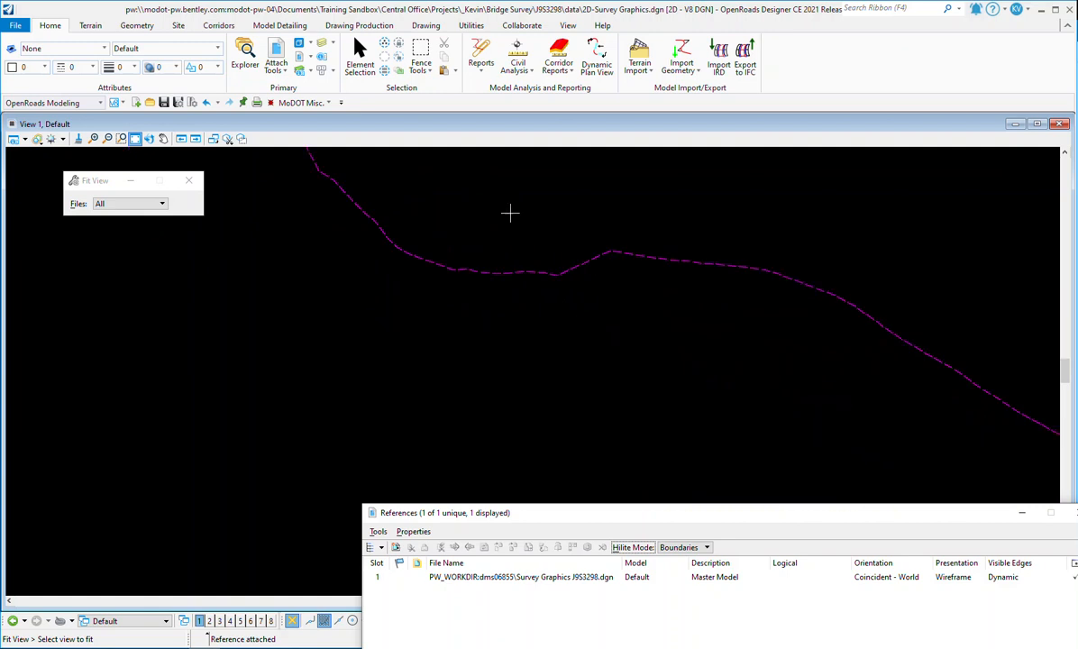
{"action": "scroll", "coordinate": [473, 277], "scroll_direction": "down", "scroll_amount": 3}
Step: Merge the attached Survey Graphics J9S3298.dgn reference into the active 2D design model
{"action": "left_click_drag", "start_coordinate": [662, 502], "coordinate": [601, 200]}
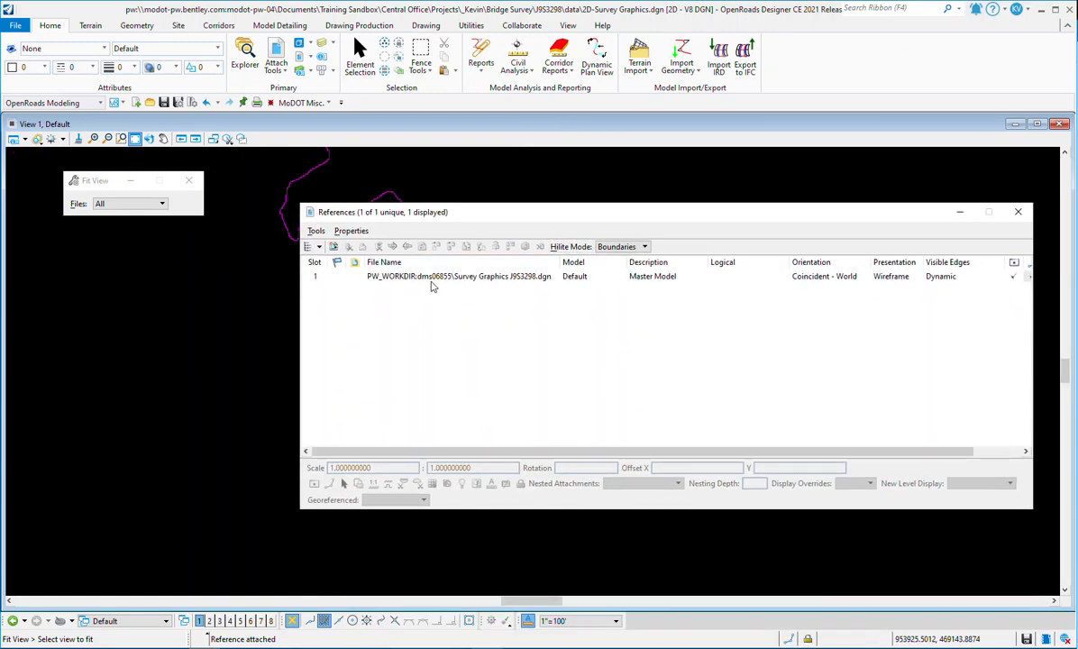
{"action": "left_click", "coordinate": [417, 277]}
{"action": "left_click_drag", "start_coordinate": [435, 212], "coordinate": [396, 175]}
{"action": "left_click", "coordinate": [278, 195]}
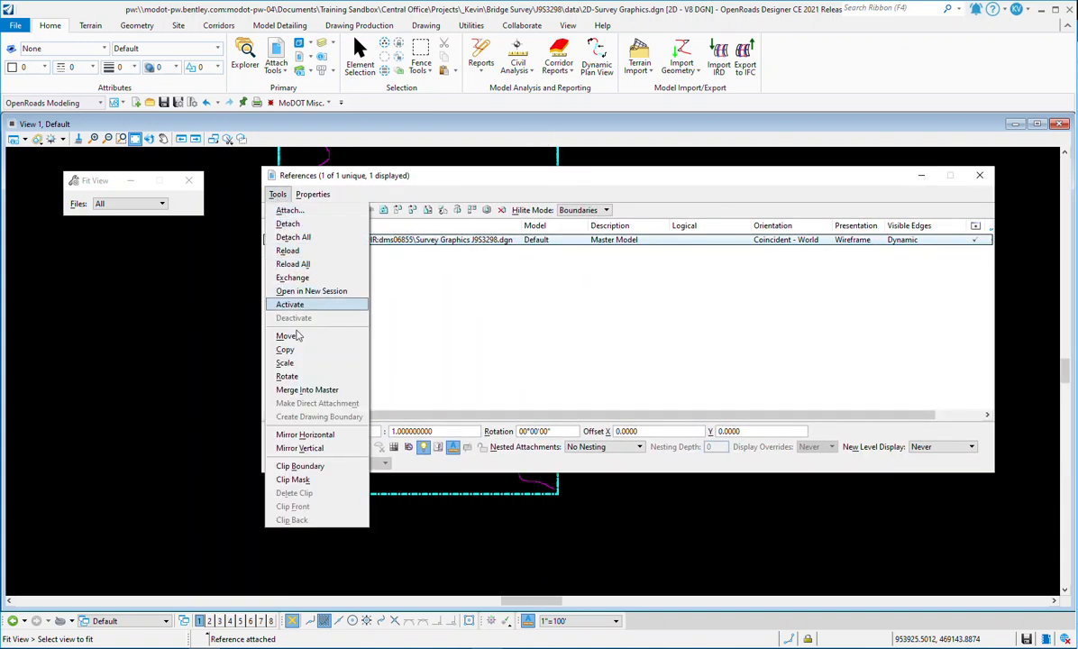
{"action": "left_click", "coordinate": [308, 390]}
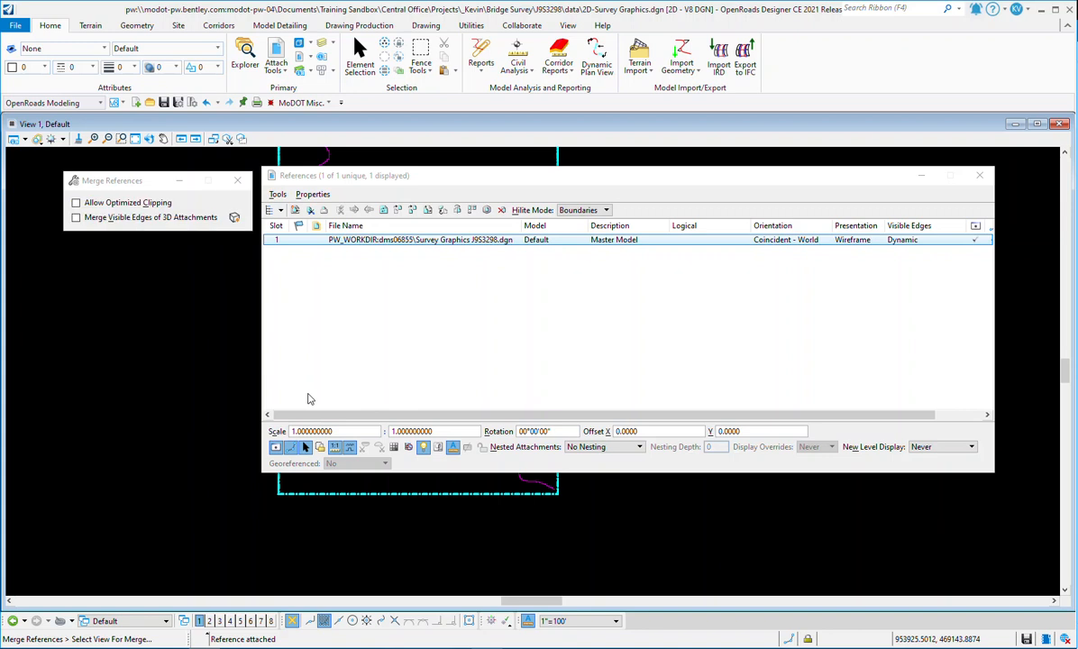
{"action": "left_click", "coordinate": [122, 343]}
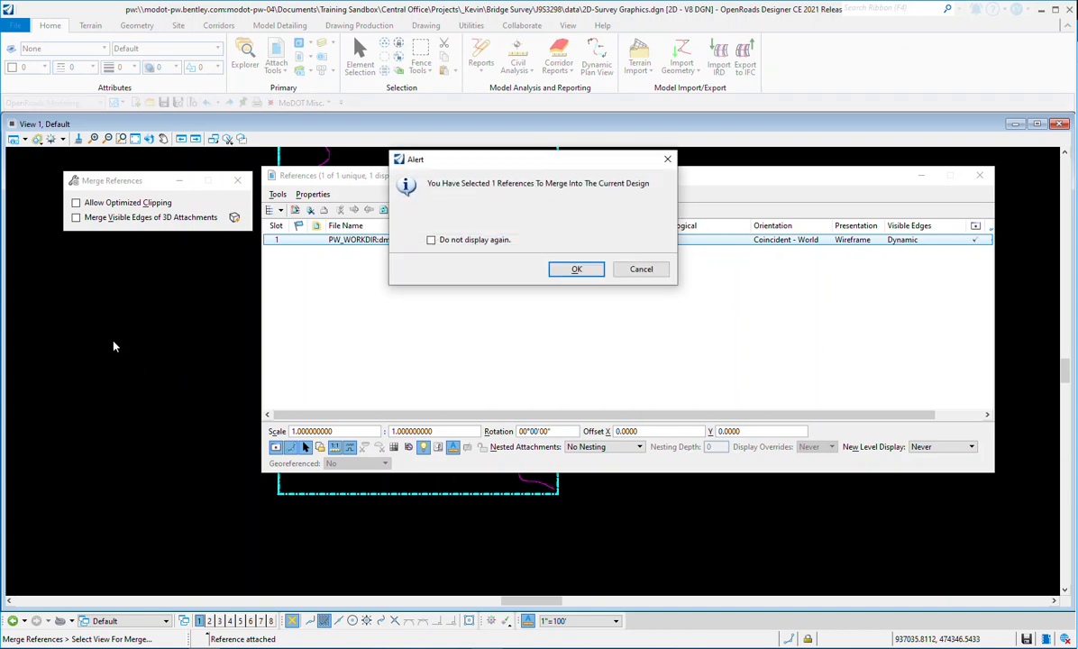
{"action": "left_click", "coordinate": [577, 269]}
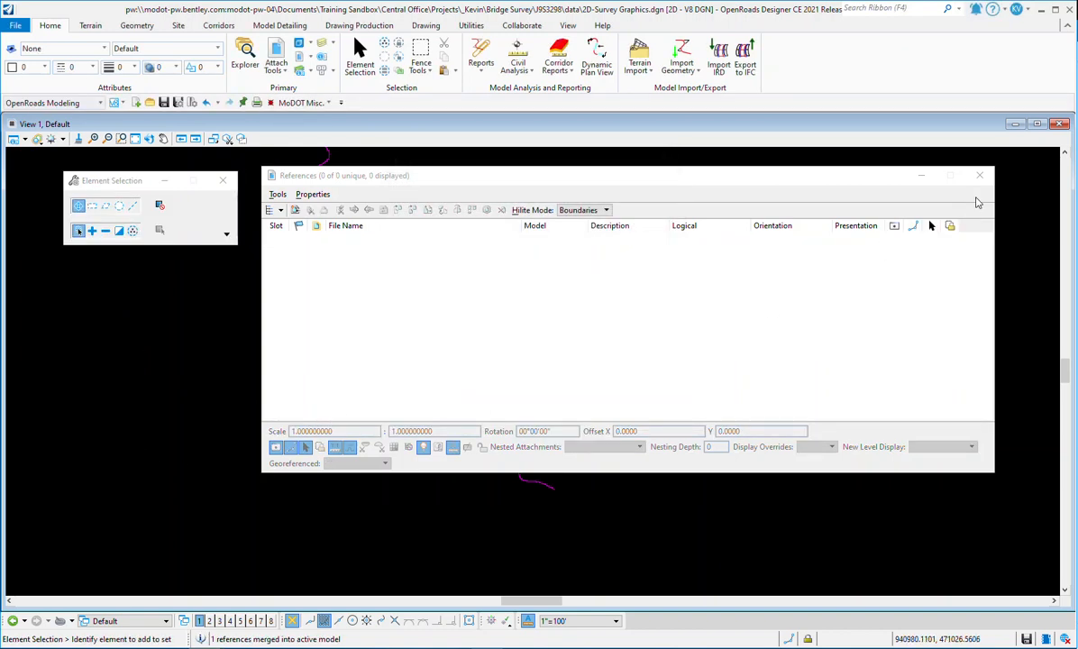
{"action": "left_click", "coordinate": [979, 175]}
Step: Inspect the merged line string by zooming along it and selecting it
{"action": "scroll", "coordinate": [455, 297], "scroll_direction": "down", "scroll_amount": 3}
{"action": "scroll", "coordinate": [559, 351], "scroll_direction": "up", "scroll_amount": 8}
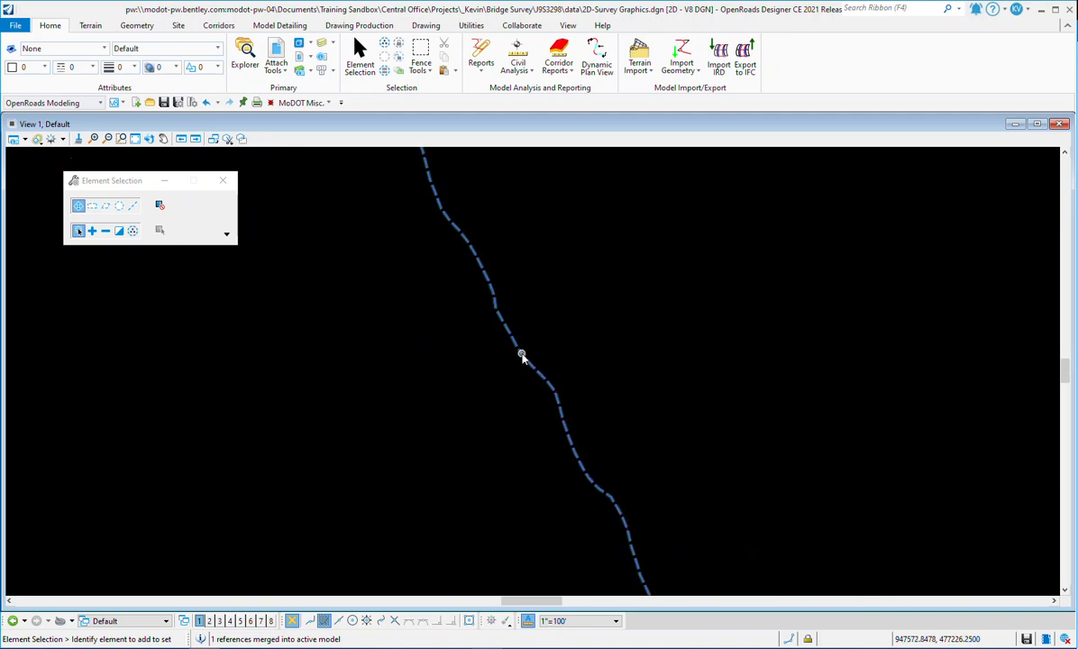
{"action": "left_click", "coordinate": [511, 344]}
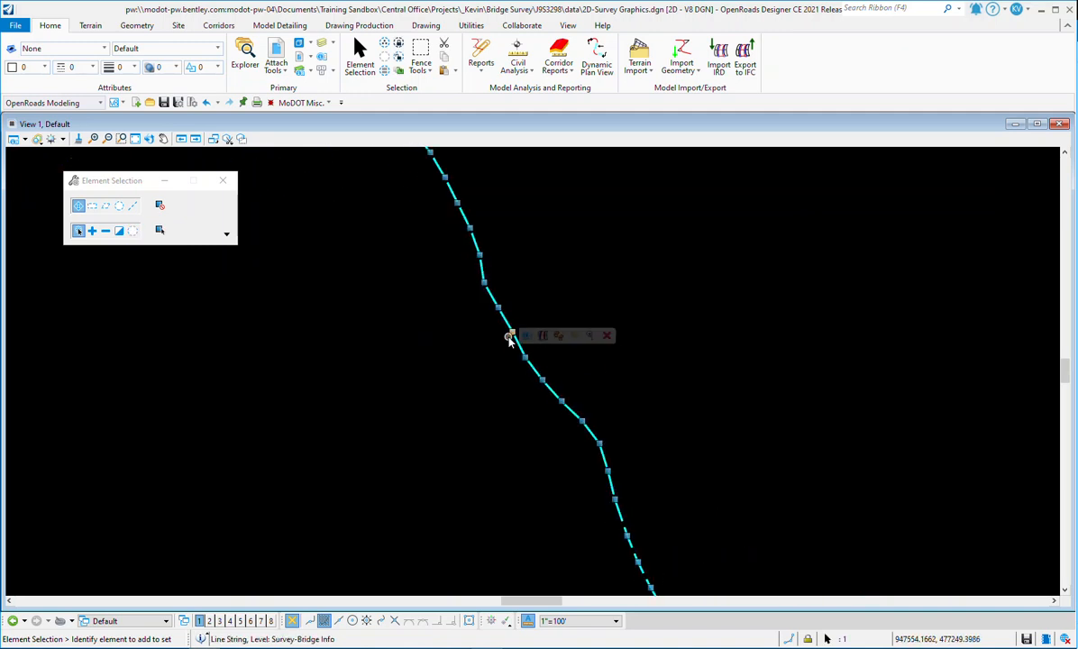
{"action": "scroll", "coordinate": [464, 240], "scroll_direction": "down", "scroll_amount": 3}
{"action": "left_click", "coordinate": [521, 271]}
{"action": "scroll", "coordinate": [510, 273], "scroll_direction": "up", "scroll_amount": 3}
{"action": "scroll", "coordinate": [510, 273], "scroll_direction": "up", "scroll_amount": 1}
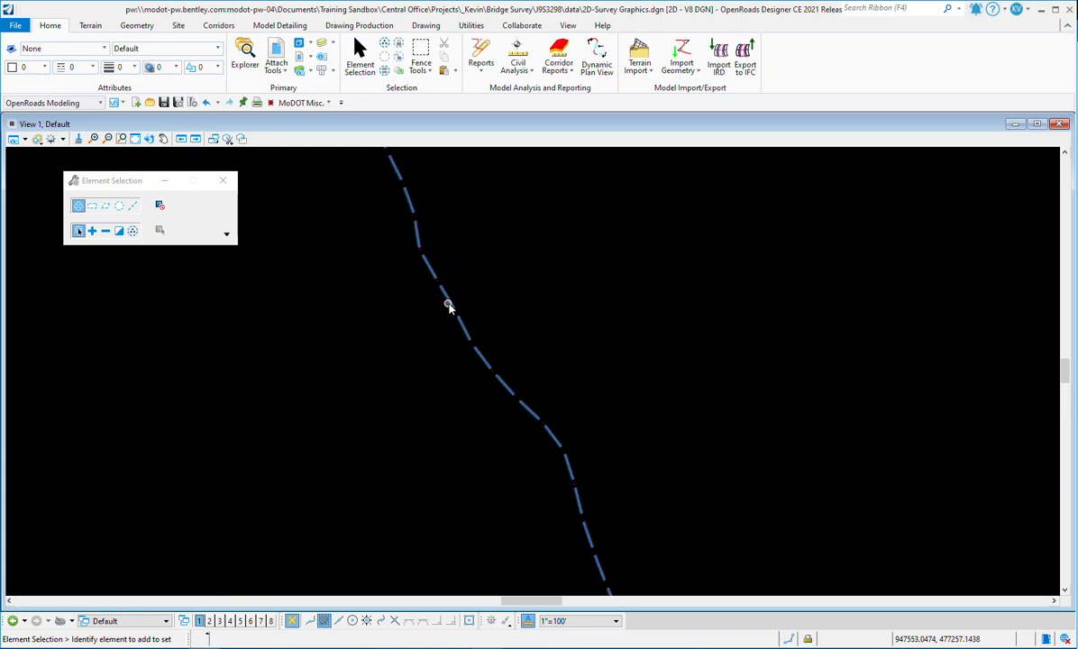
{"action": "left_click", "coordinate": [443, 294]}
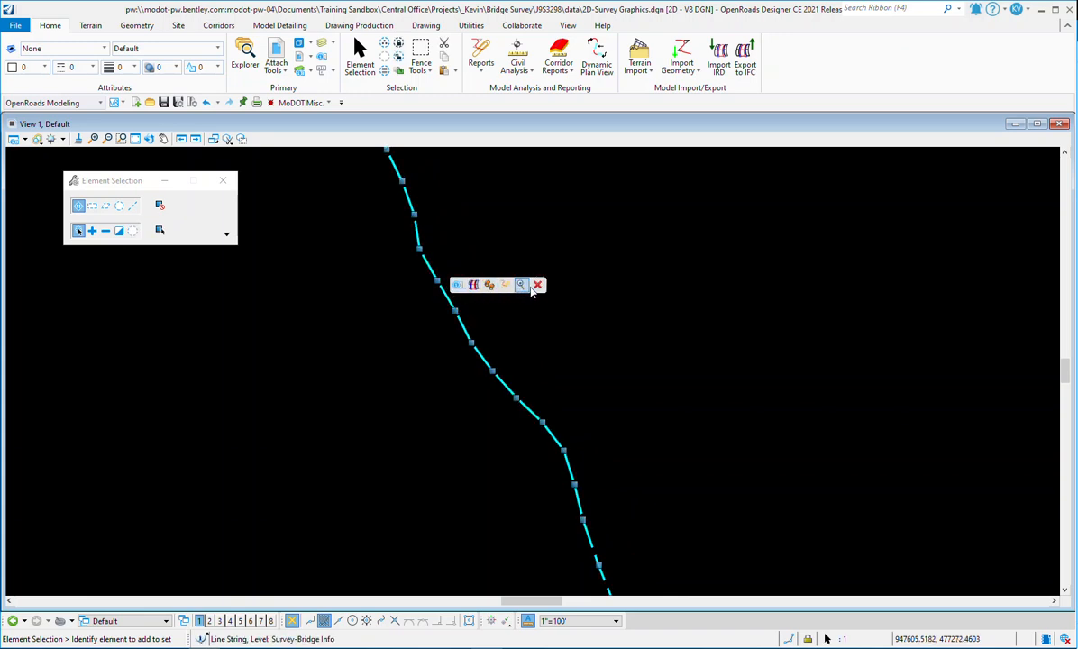
{"action": "left_click", "coordinate": [533, 225]}
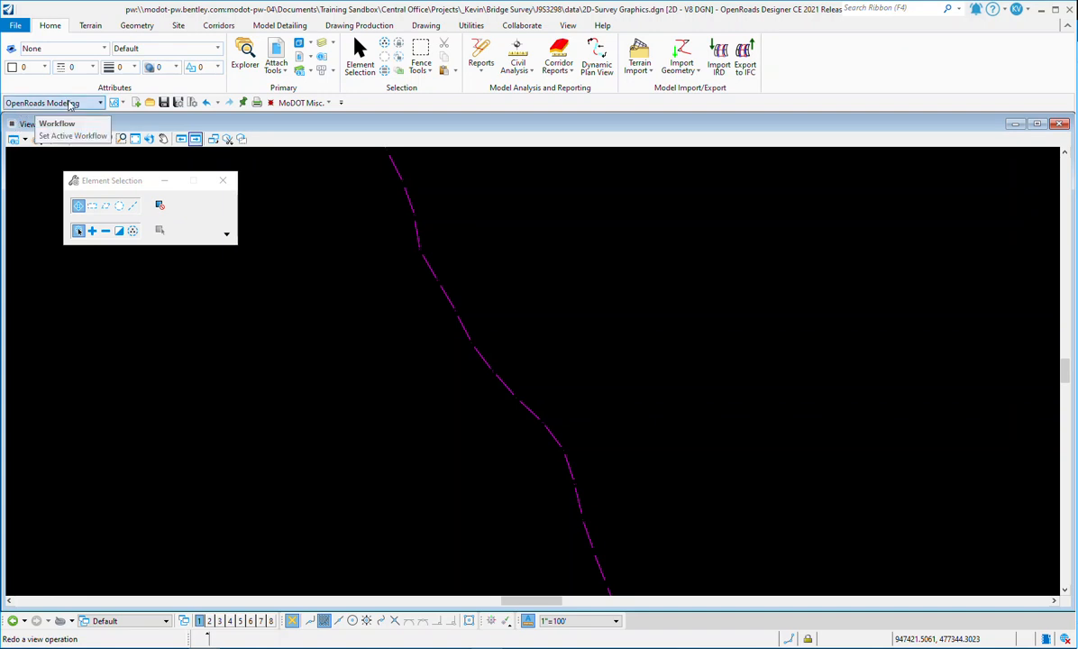
Step: Assign the Linear feature definition Geometry Scratch to the merged line string with Set Feature Definition, then check it
{"action": "left_click", "coordinate": [138, 26]}
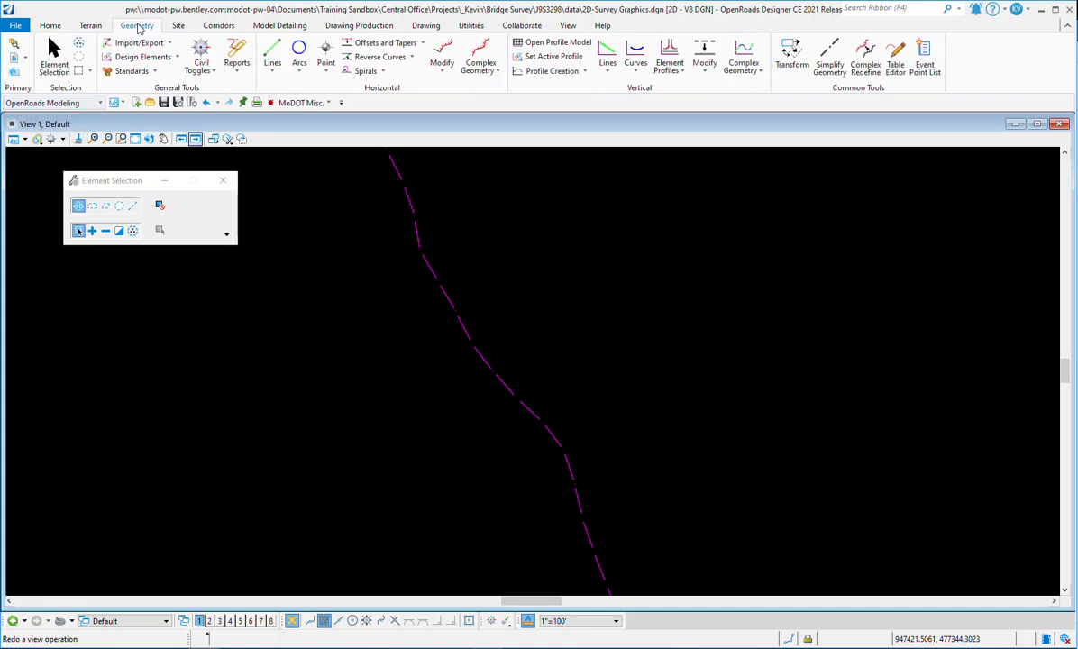
{"action": "left_click", "coordinate": [154, 72]}
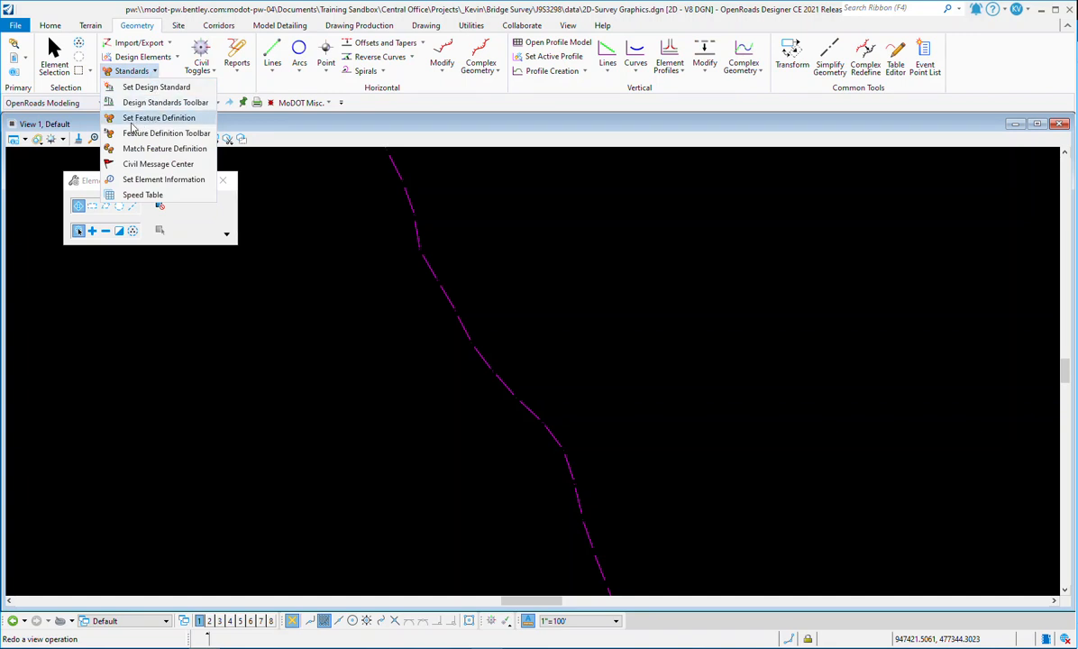
{"action": "left_click", "coordinate": [158, 118]}
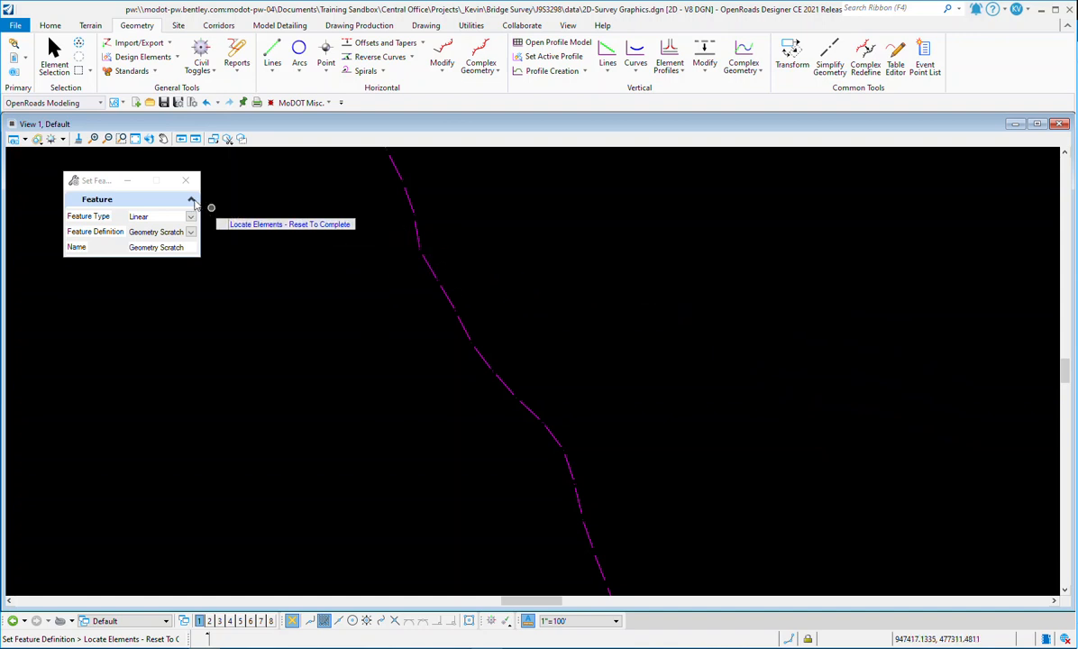
{"action": "left_click_drag", "start_coordinate": [106, 183], "coordinate": [855, 173]}
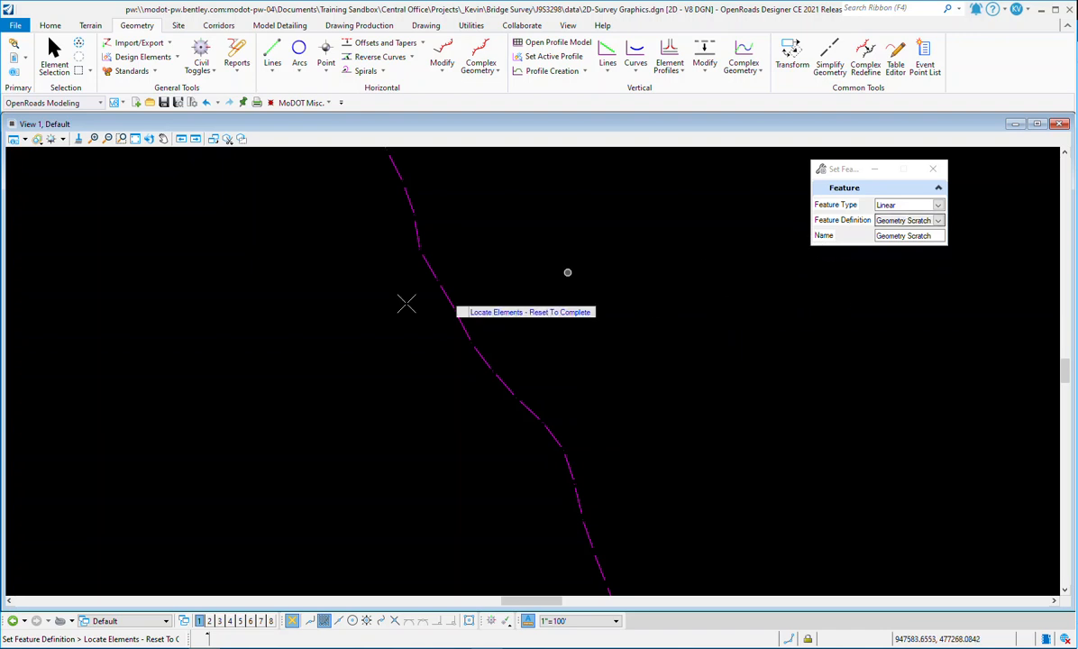
{"action": "left_click", "coordinate": [463, 321]}
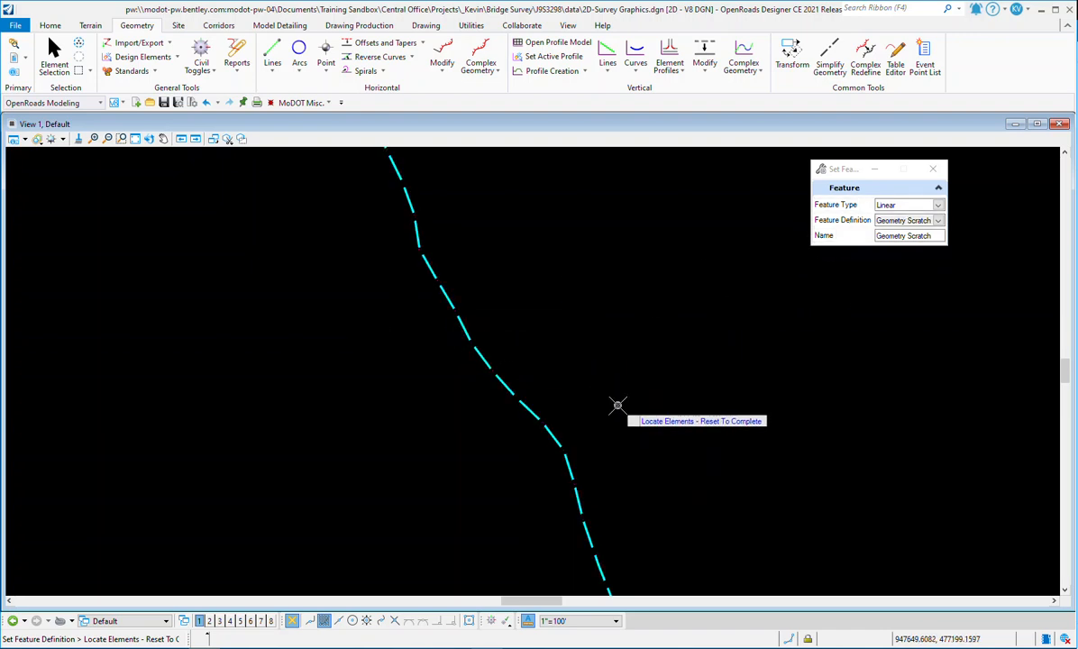
{"action": "right_click", "coordinate": [571, 259]}
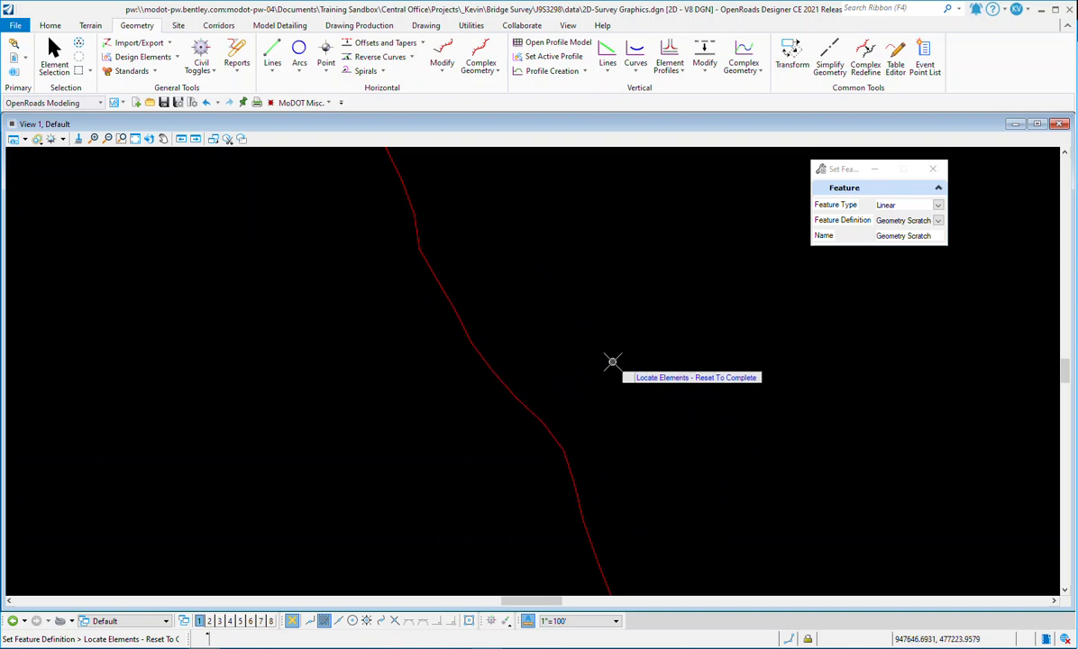
{"action": "right_click", "coordinate": [608, 363]}
{"action": "left_click", "coordinate": [468, 340]}
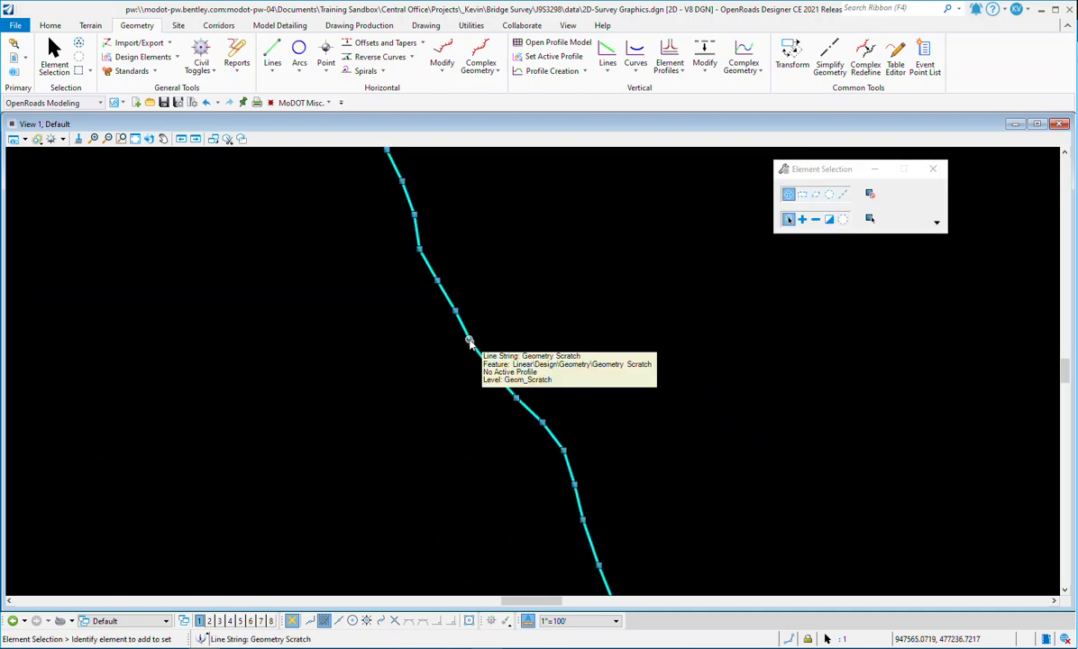
{"action": "mouse_move", "coordinate": [468, 337]}
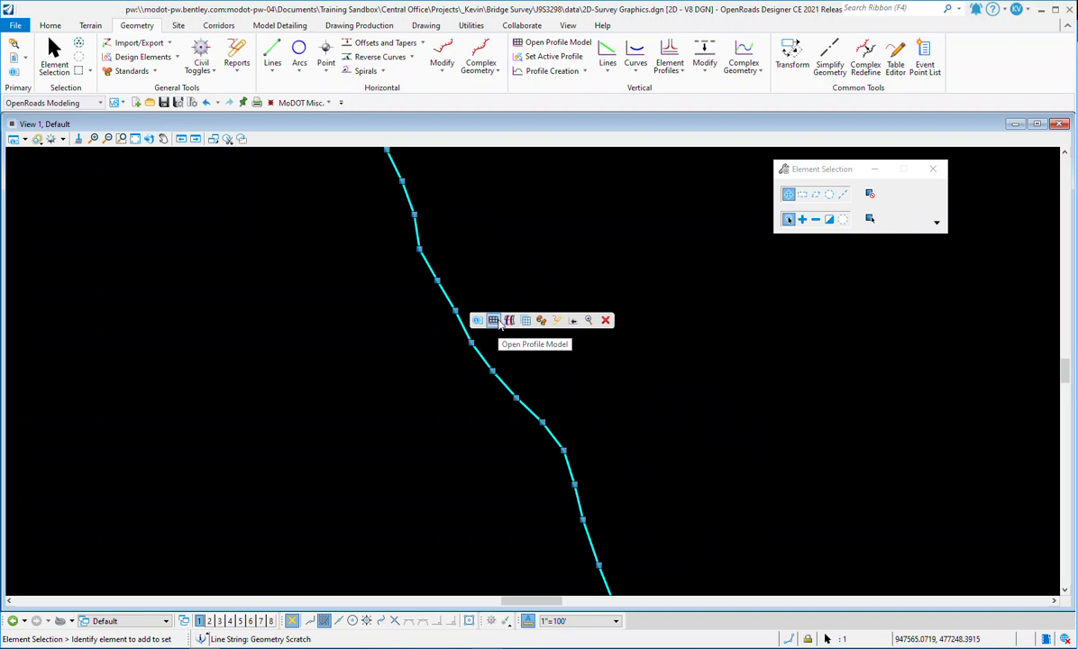
{"action": "left_click", "coordinate": [555, 246]}
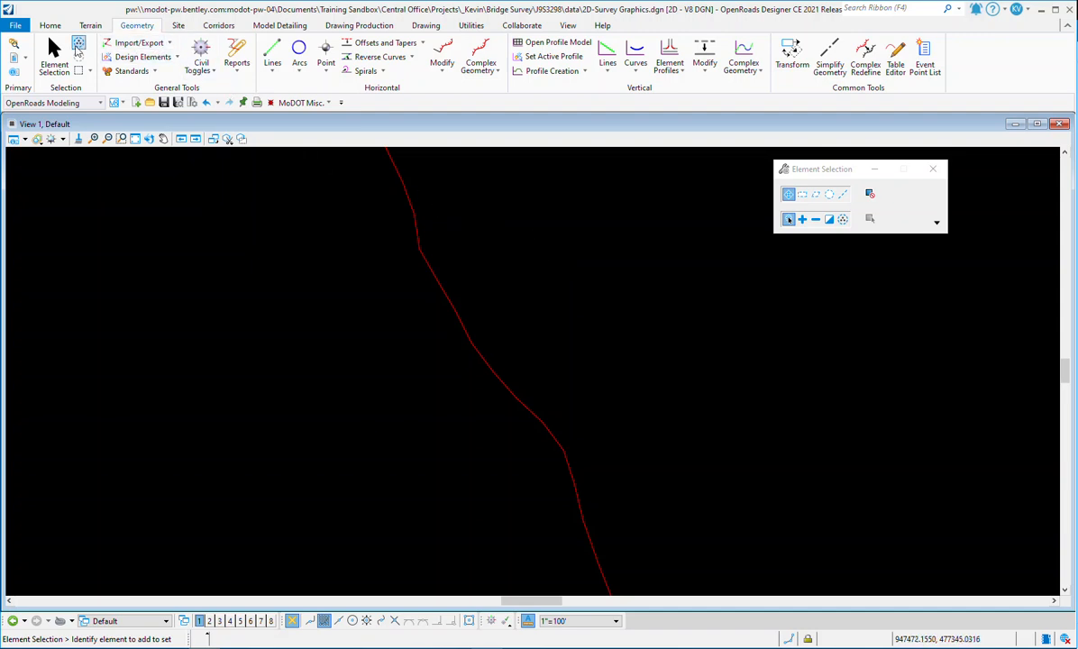
Step: Attach 3dPUcombines3298.dgn as a reference with Coincident - World orientation
{"action": "left_click", "coordinate": [50, 26]}
{"action": "left_click", "coordinate": [276, 52]}
{"action": "left_click", "coordinate": [278, 194]}
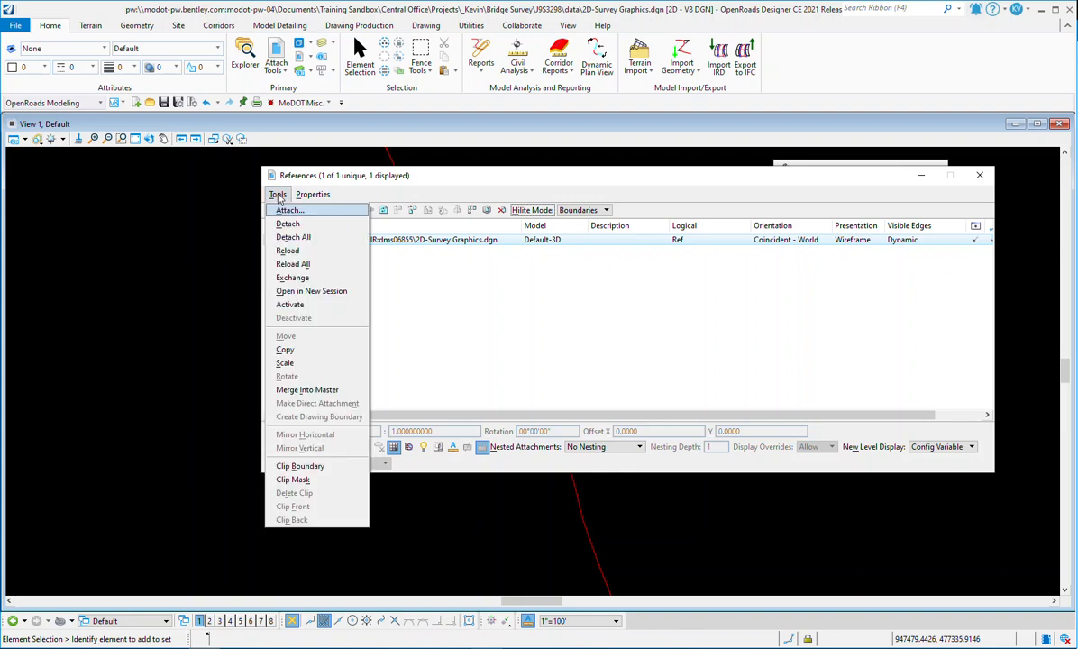
{"action": "left_click", "coordinate": [291, 223]}
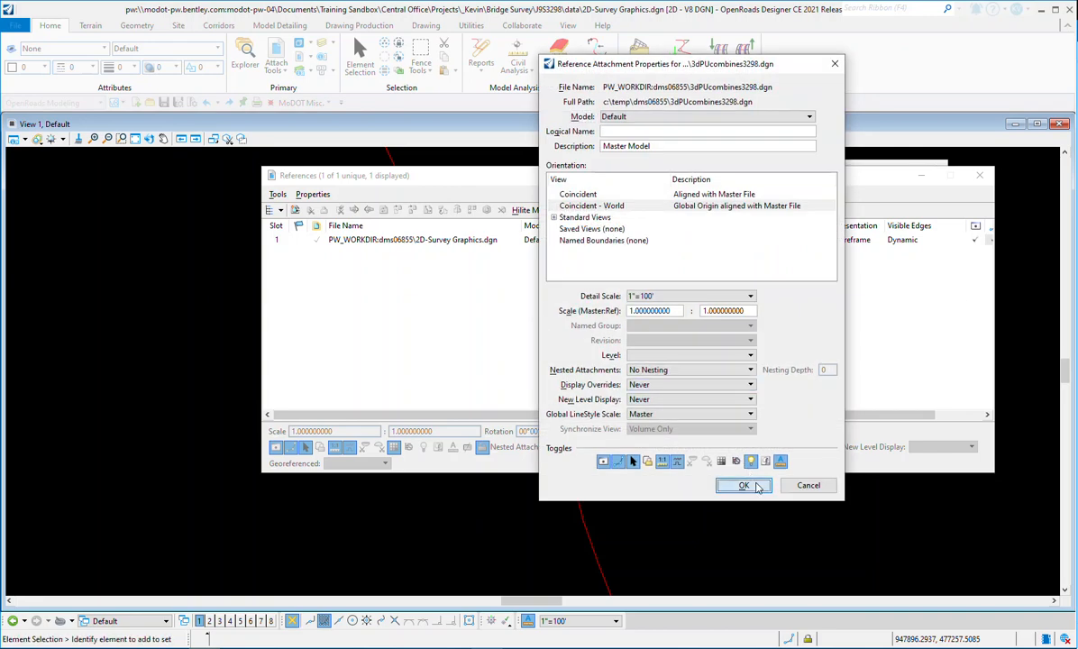
{"action": "left_click", "coordinate": [755, 486]}
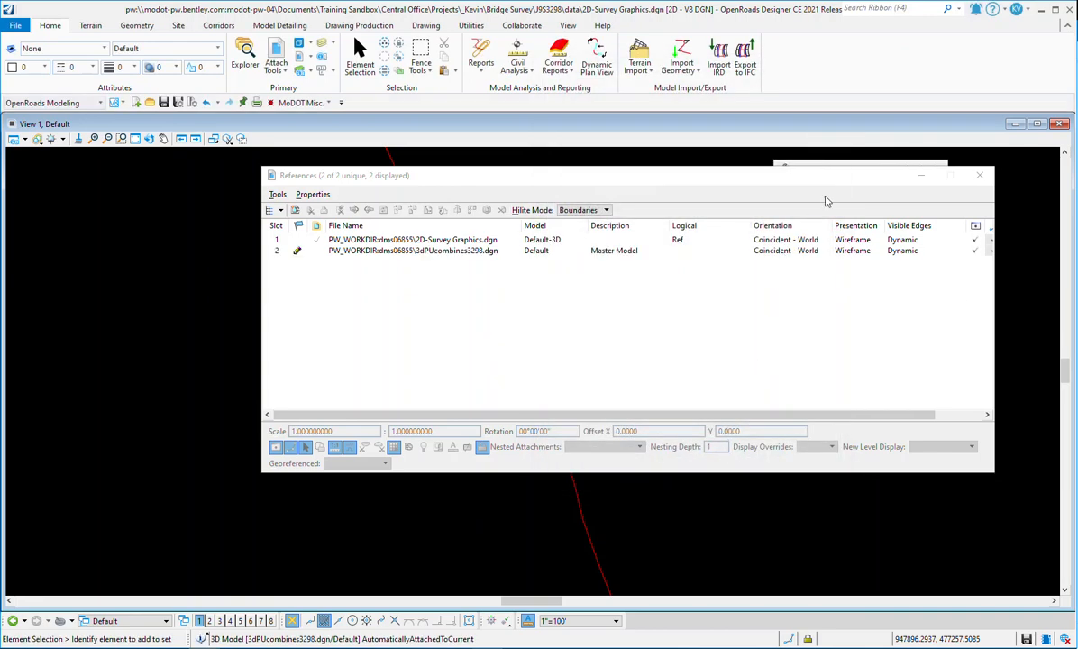
{"action": "left_click", "coordinate": [980, 176]}
Step: Set the attached terrain model as the active terrain model
{"action": "scroll", "coordinate": [428, 298], "scroll_direction": "down", "scroll_amount": 4}
{"action": "scroll", "coordinate": [417, 289], "scroll_direction": "down", "scroll_amount": 6}
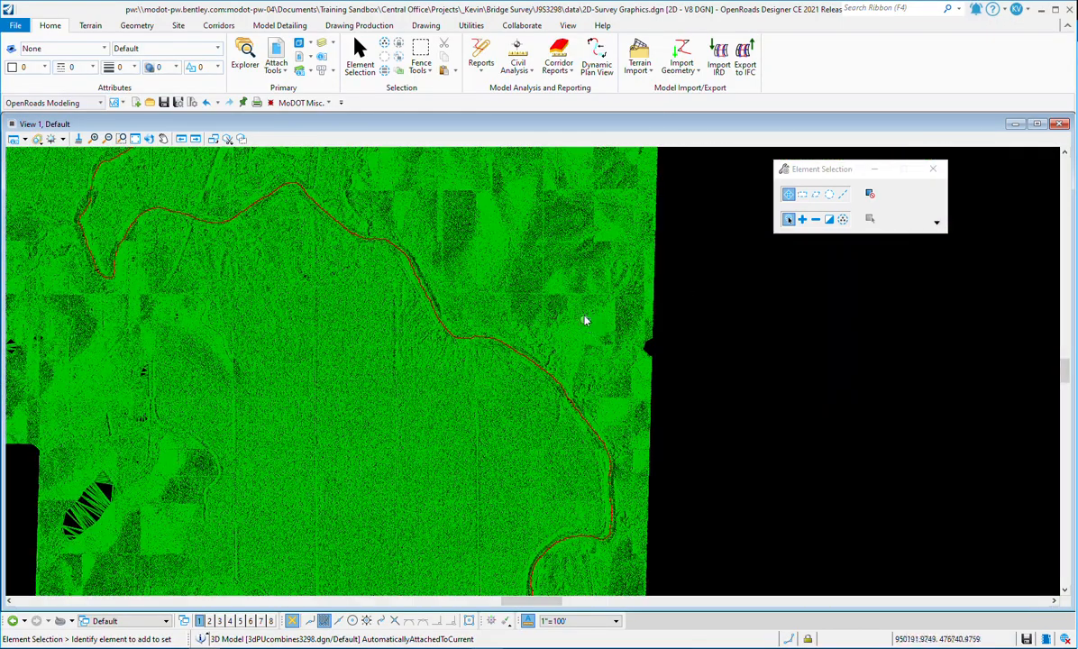
{"action": "scroll", "coordinate": [647, 286], "scroll_direction": "up", "scroll_amount": 2}
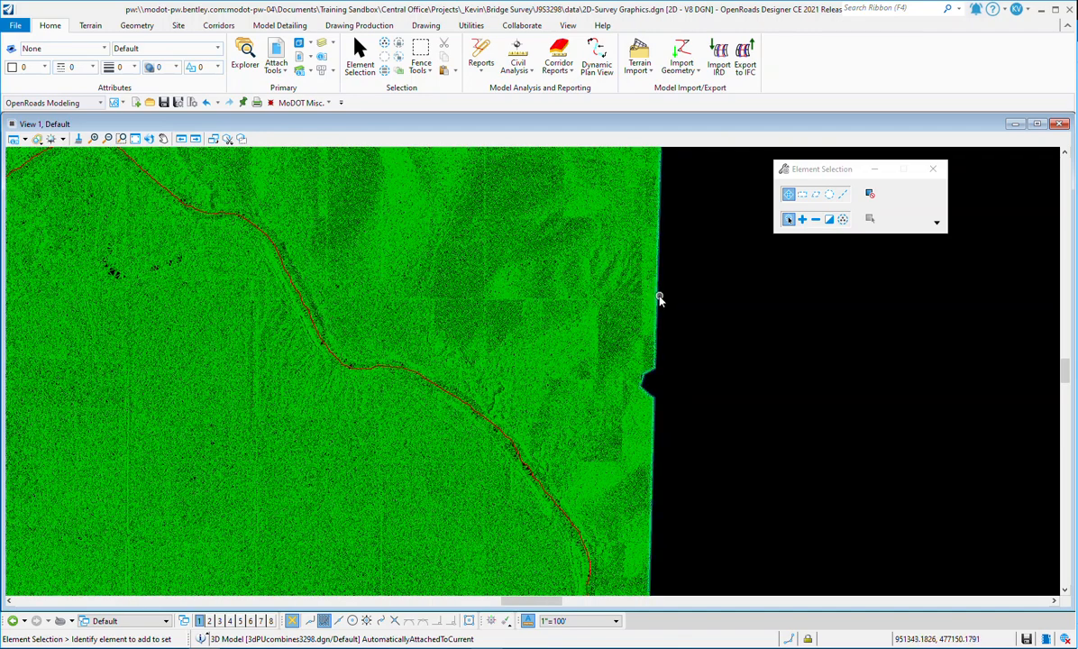
{"action": "left_click", "coordinate": [657, 292]}
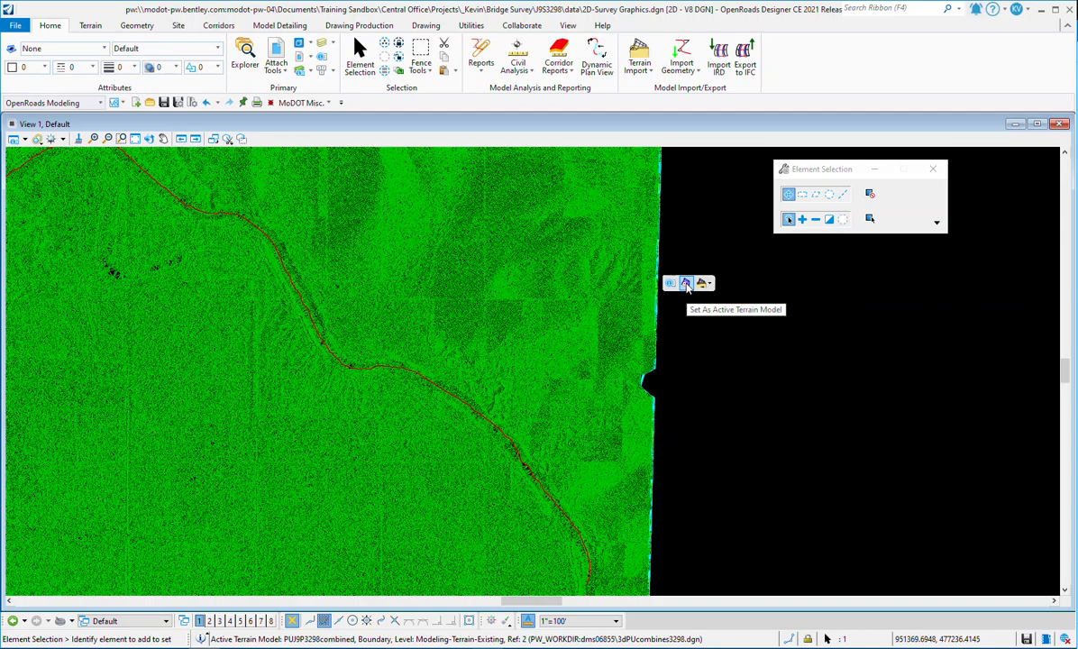
{"action": "left_click", "coordinate": [685, 284]}
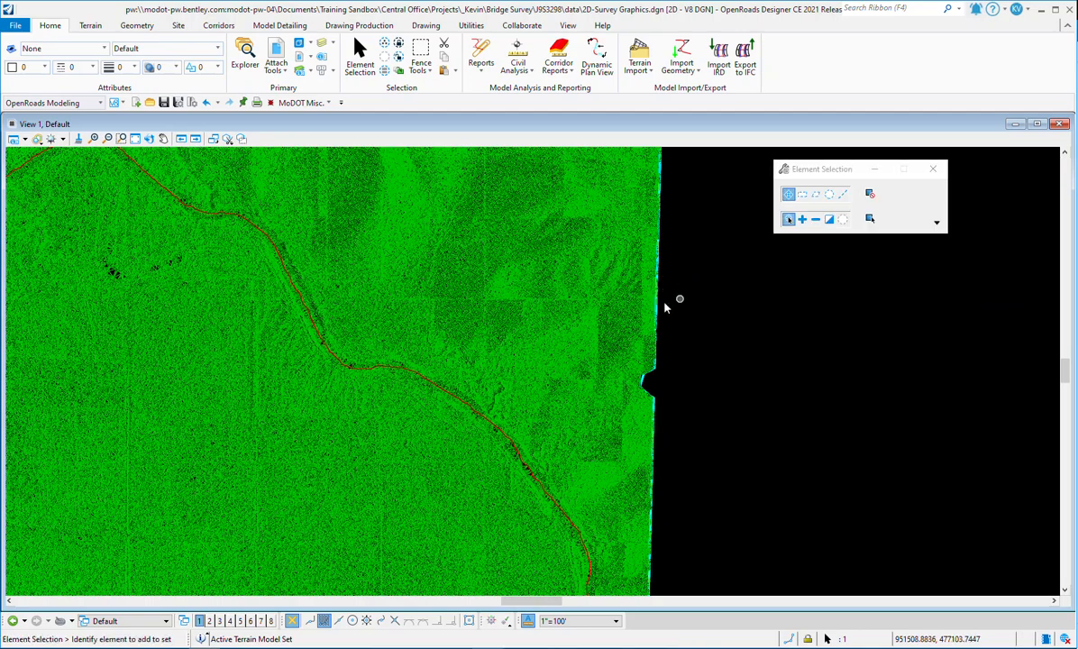
Step: Open the profile model of the Geometry Scratch line string in View 8
{"action": "scroll", "coordinate": [450, 412], "scroll_direction": "up", "scroll_amount": 6}
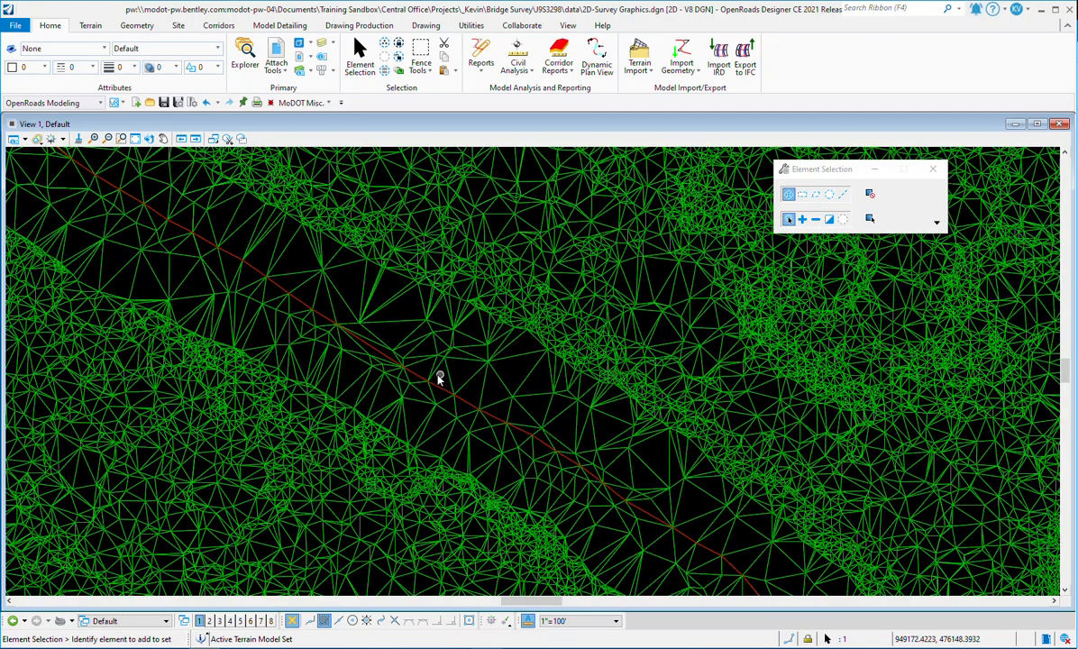
{"action": "left_click", "coordinate": [435, 392]}
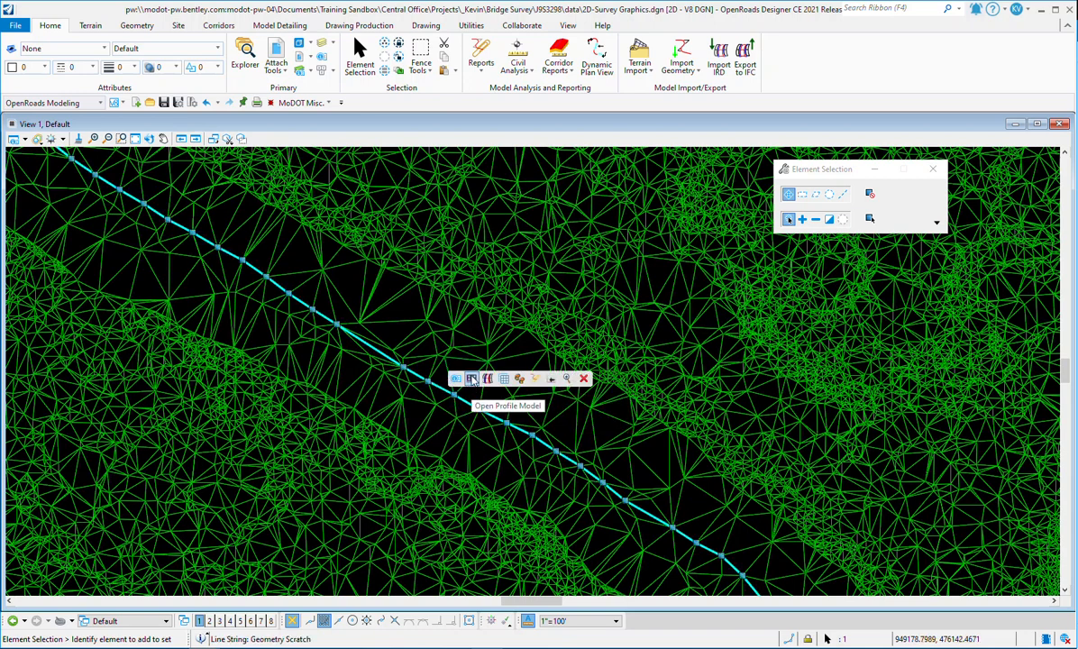
{"action": "left_click", "coordinate": [471, 378]}
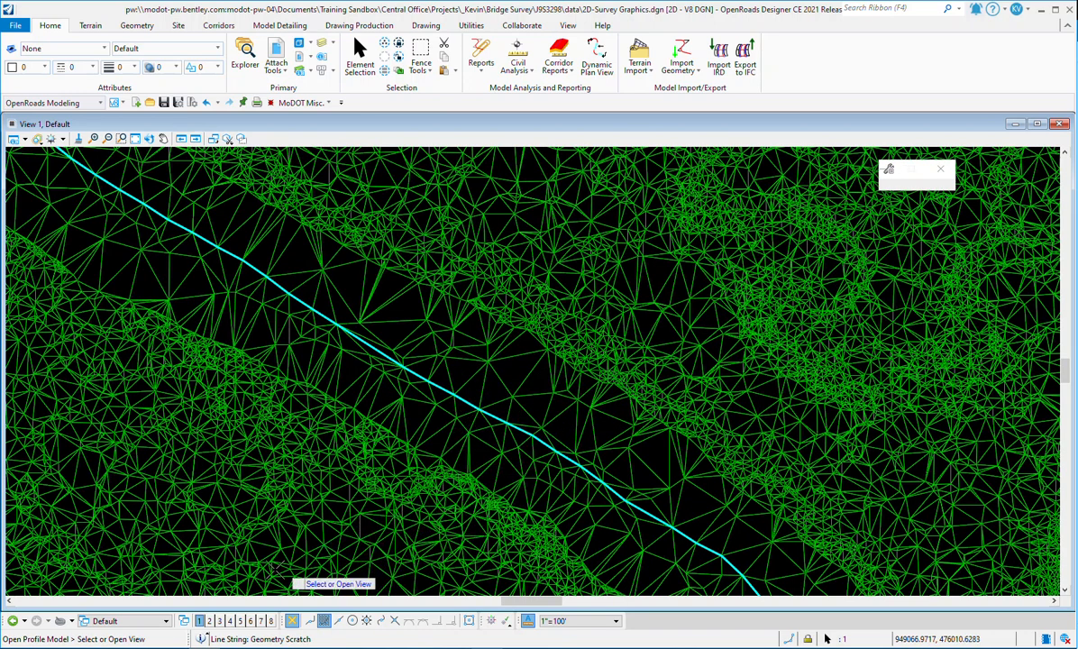
{"action": "left_click", "coordinate": [270, 620]}
{"action": "left_click", "coordinate": [470, 501]}
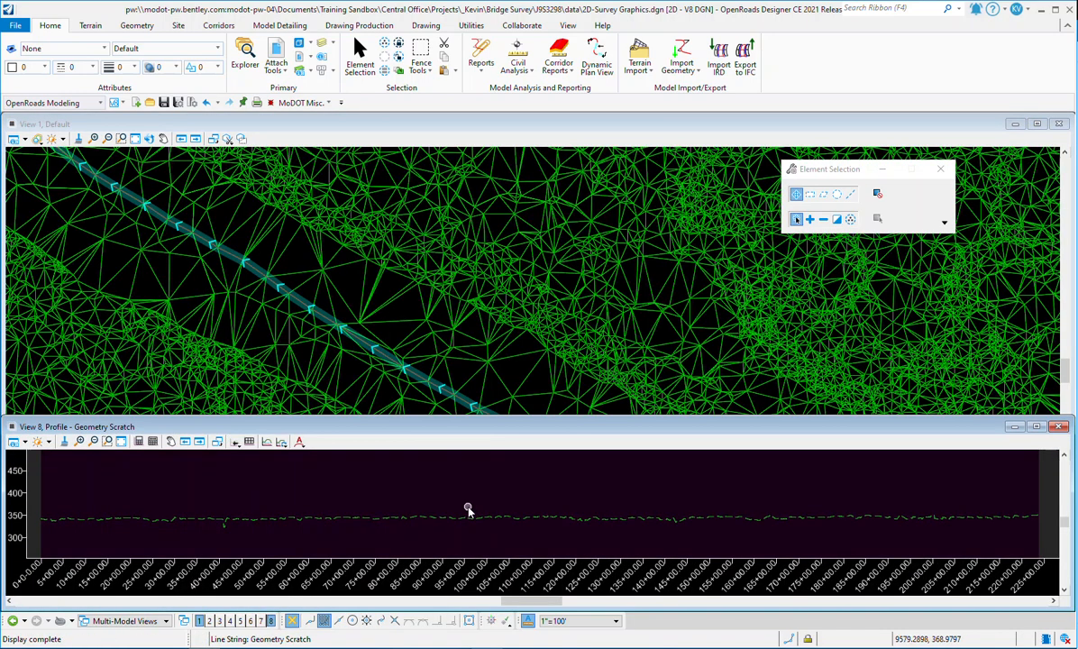